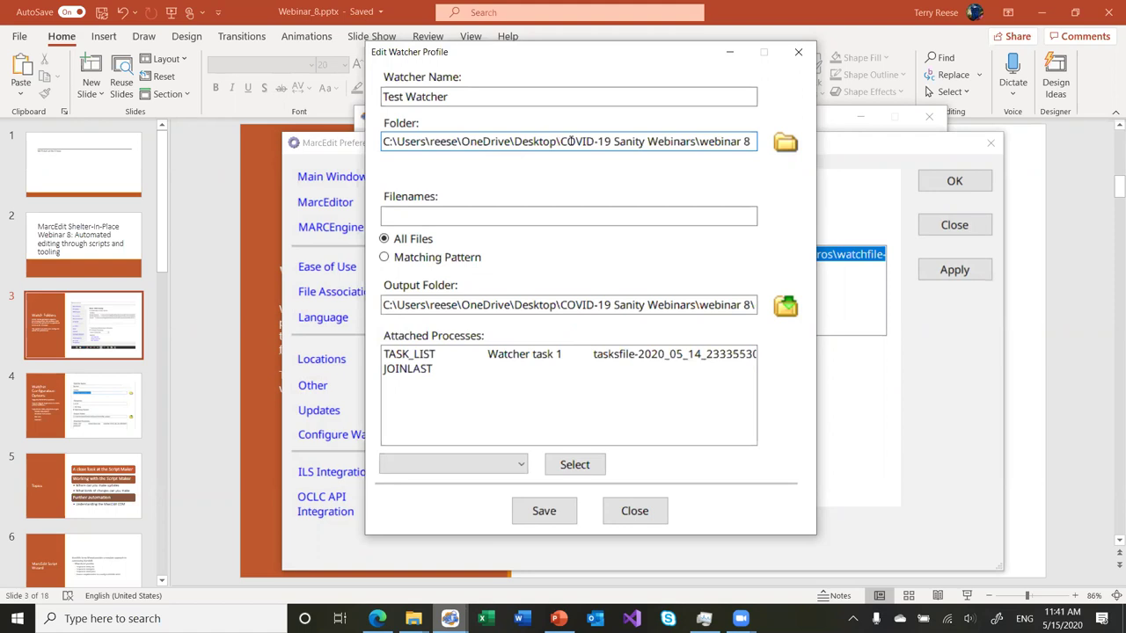
# - Review the Folder and Filenames settings of the Test Watcher profile and close it without saving
pyautogui.click(524, 145)
pyautogui.click(457, 215)
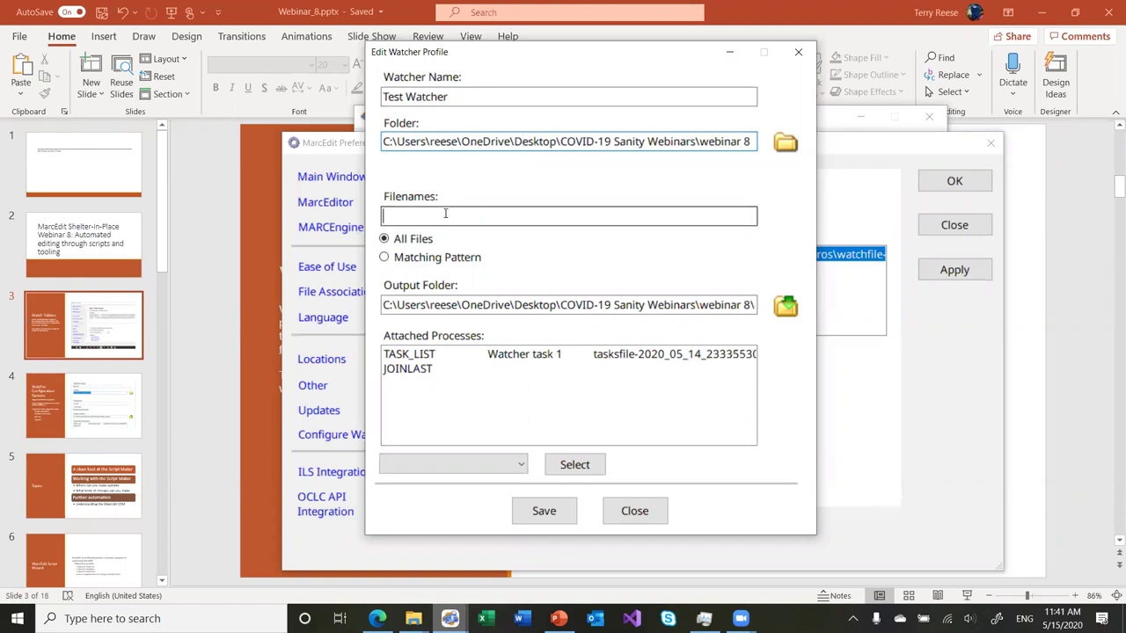
pyautogui.click(635, 511)
# - Start a new watcher profile, try ftp:// as its watched folder, and clear the entry
pyautogui.click(513, 464)
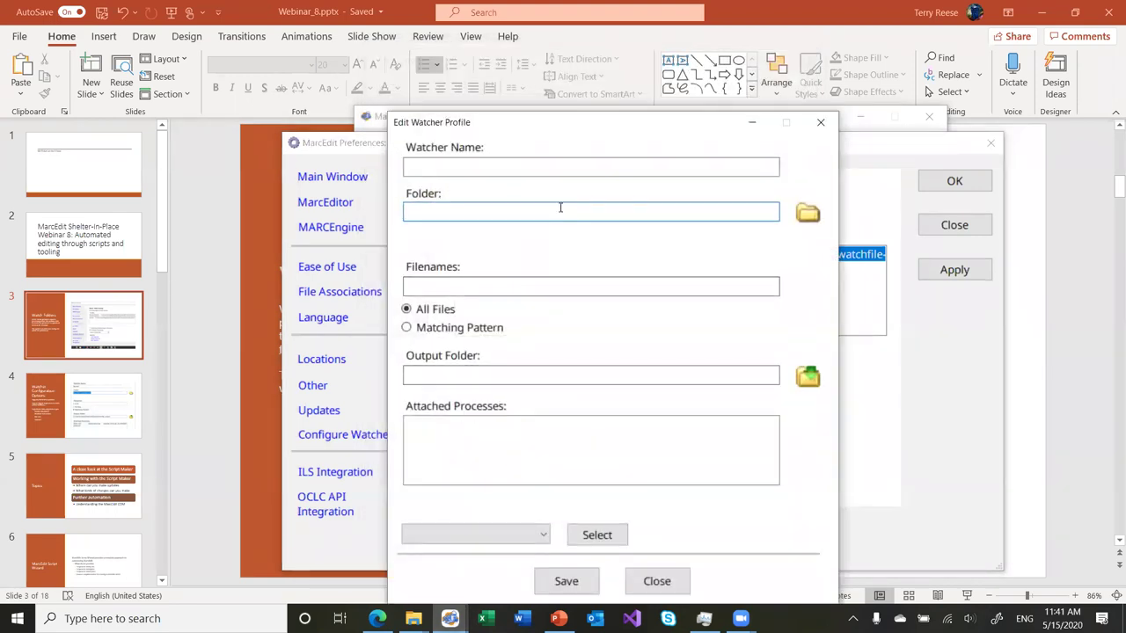
pyautogui.write('ftp:/')
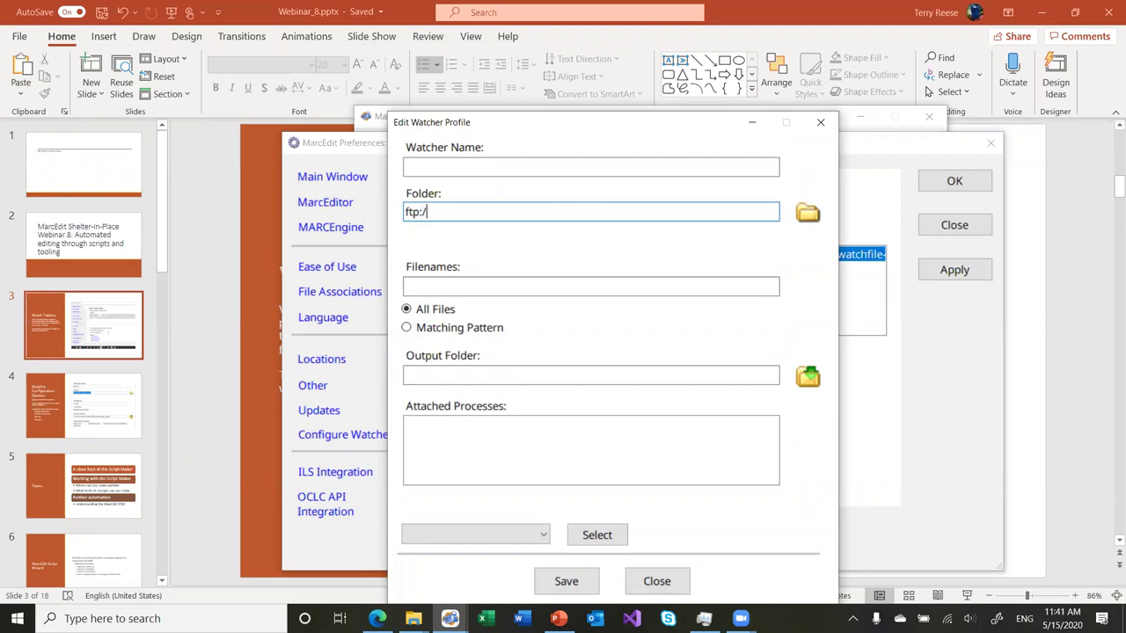
pyautogui.write('/')
pyautogui.press('Tab')
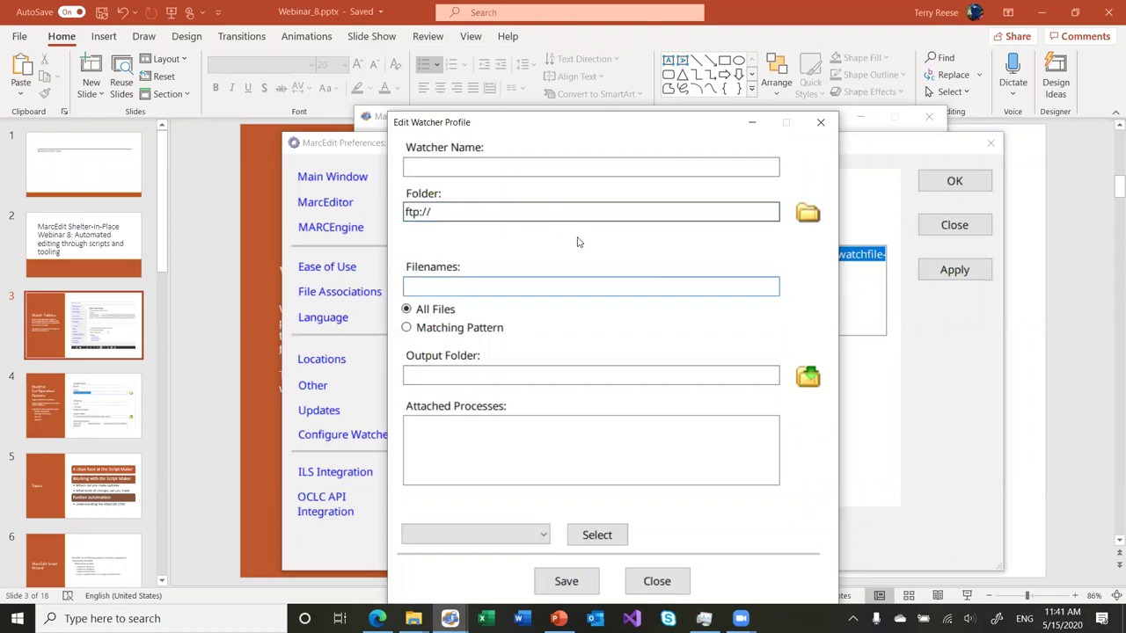
pyautogui.moveTo(438, 217); pyautogui.dragTo(407, 219)
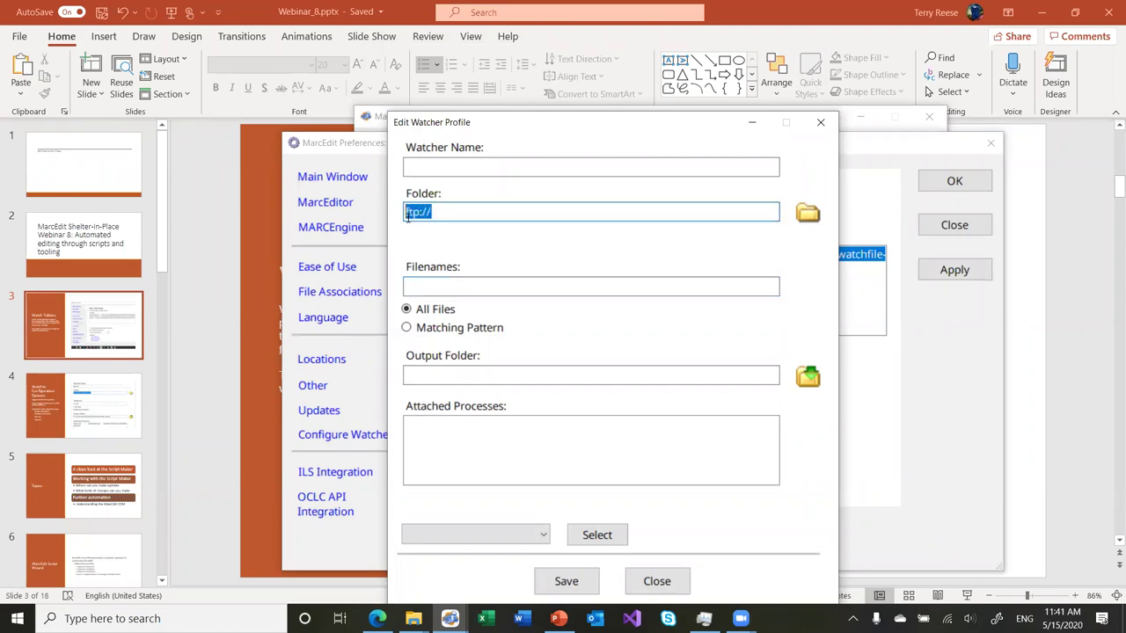
pyautogui.press('BackSpace')
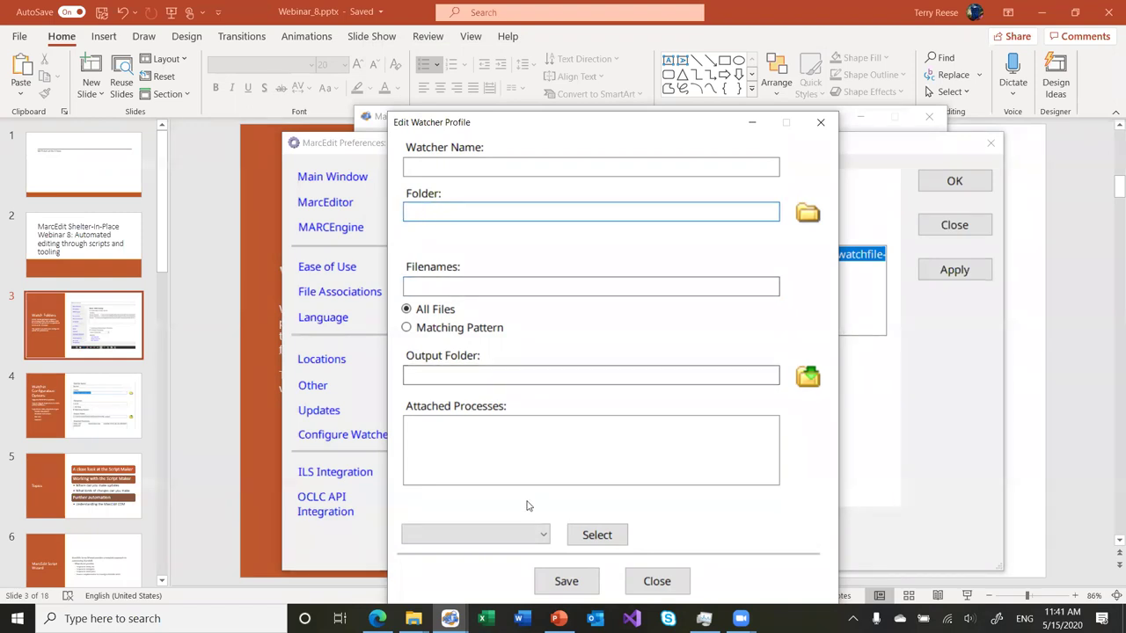
# - View the process types available for the new watcher and close the profile without saving
pyautogui.click(541, 536)
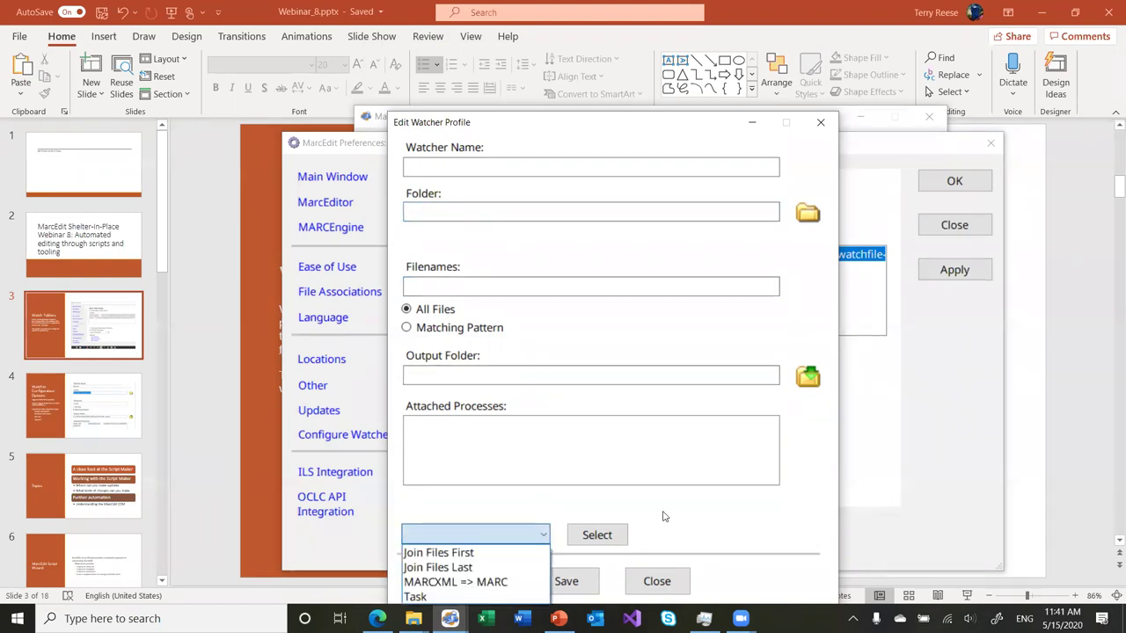
pyautogui.click(664, 554)
pyautogui.click(657, 582)
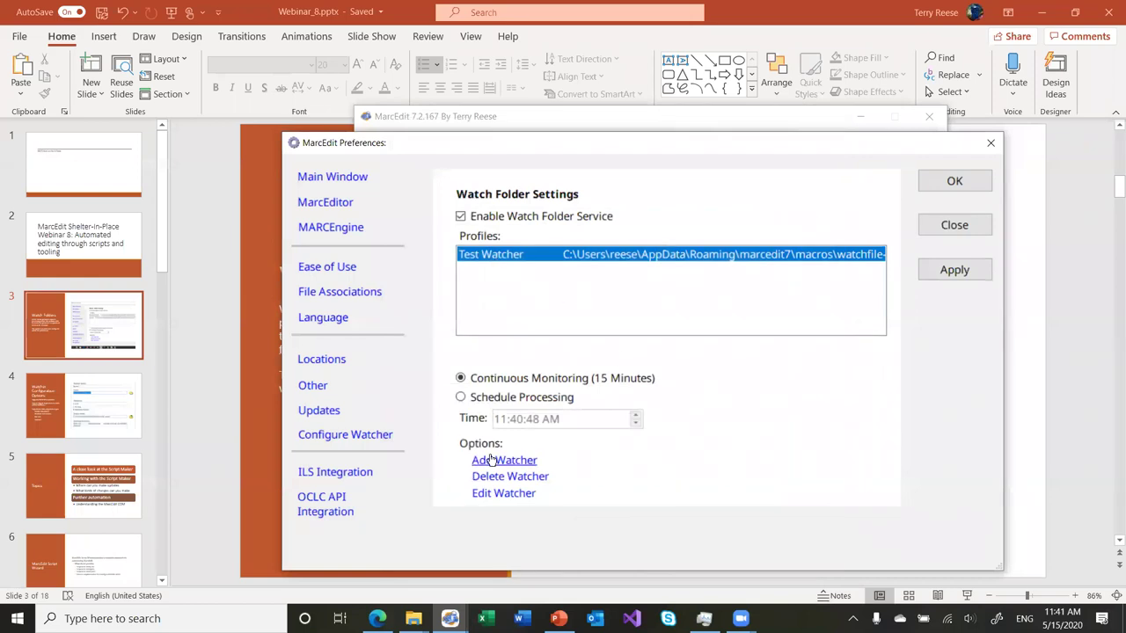
# - Open the existing Test Watcher profile for editing and review its watched folder
pyautogui.click(528, 494)
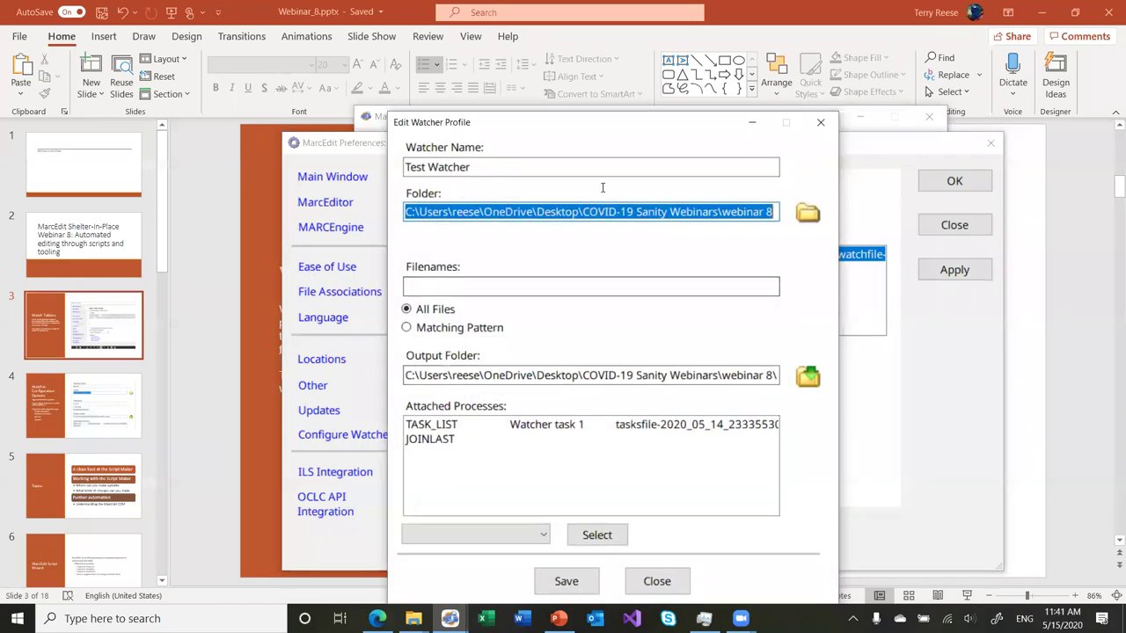
pyautogui.moveTo(582, 128); pyautogui.dragTo(548, 46)
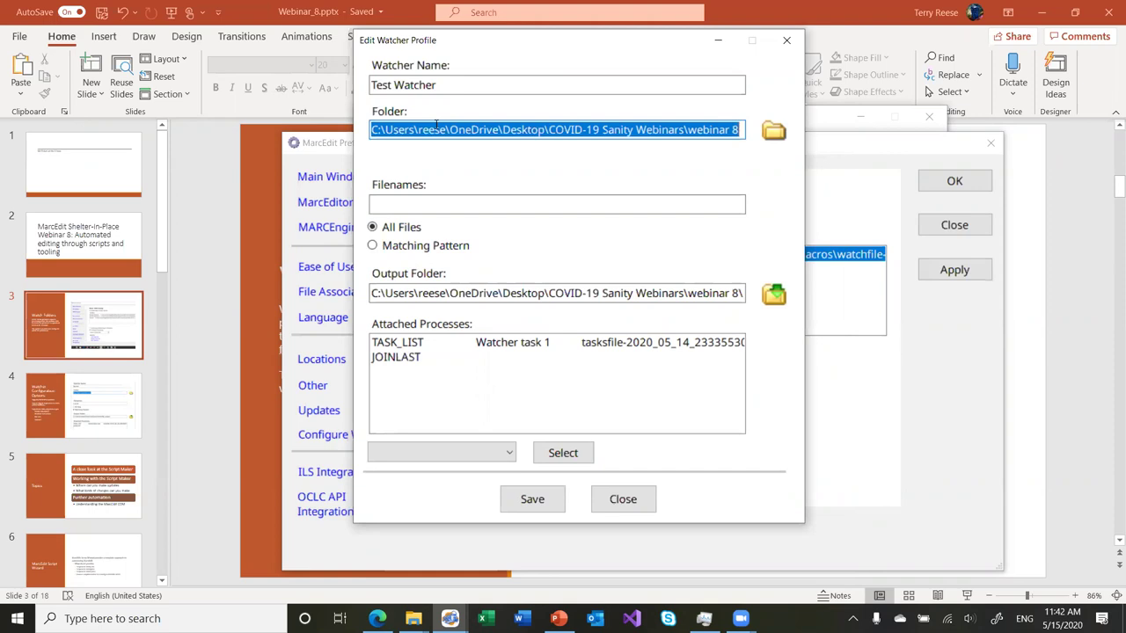
pyautogui.click(405, 132)
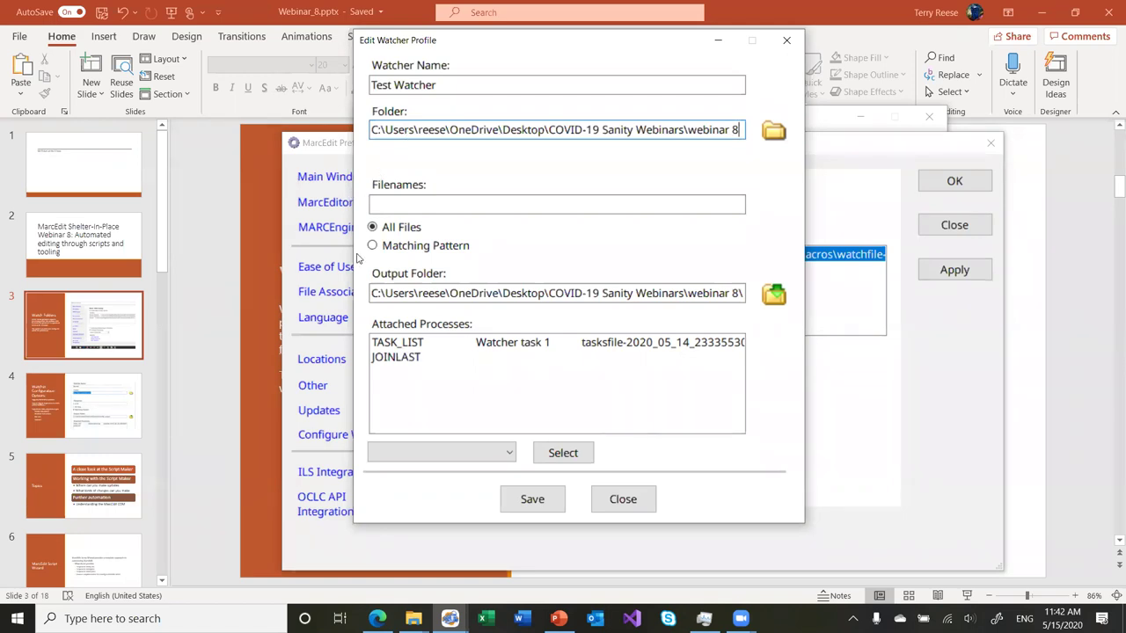
# - Inspect the webinar 8 folder and its _originals subfolder in File Explorer, and return to the watcher profile
pyautogui.click(413, 618)
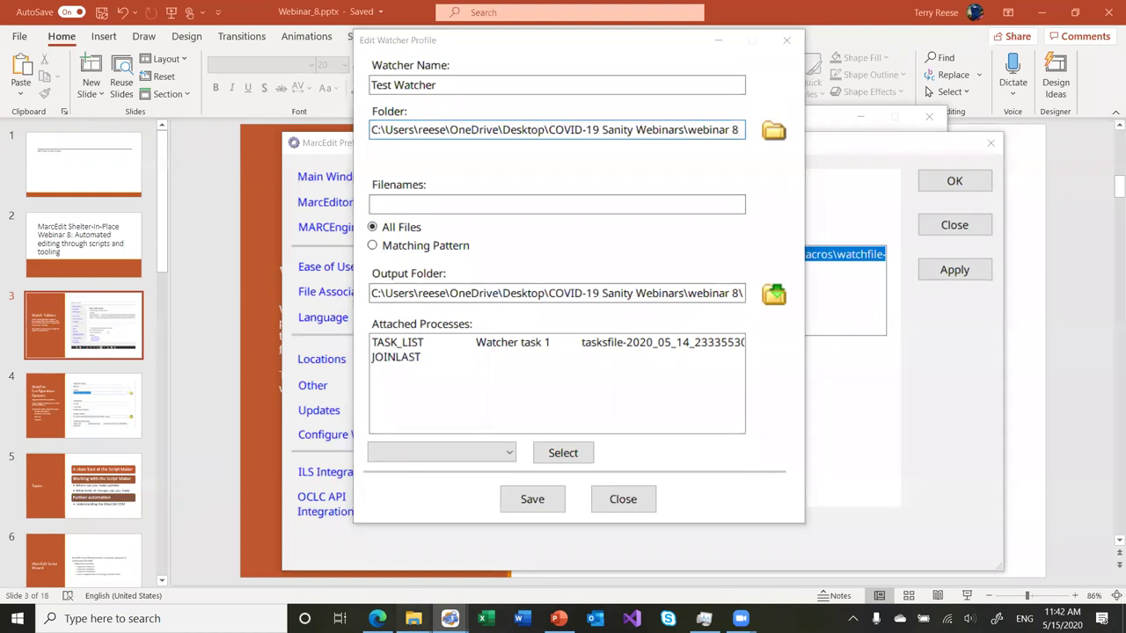
pyautogui.click(381, 574)
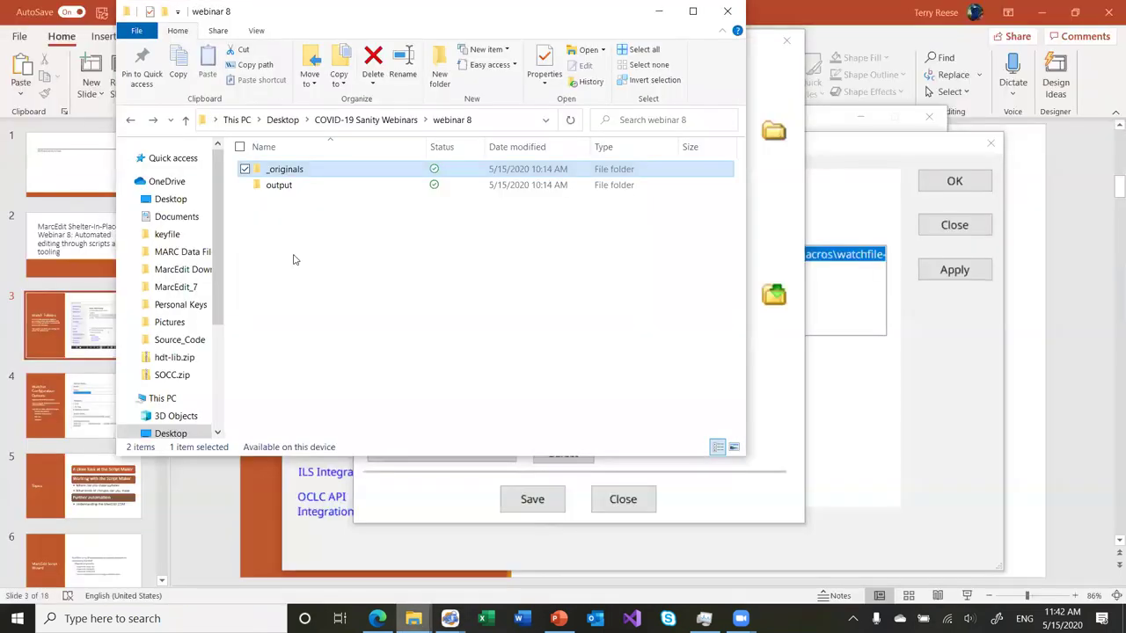
pyautogui.doubleClick(308, 174)
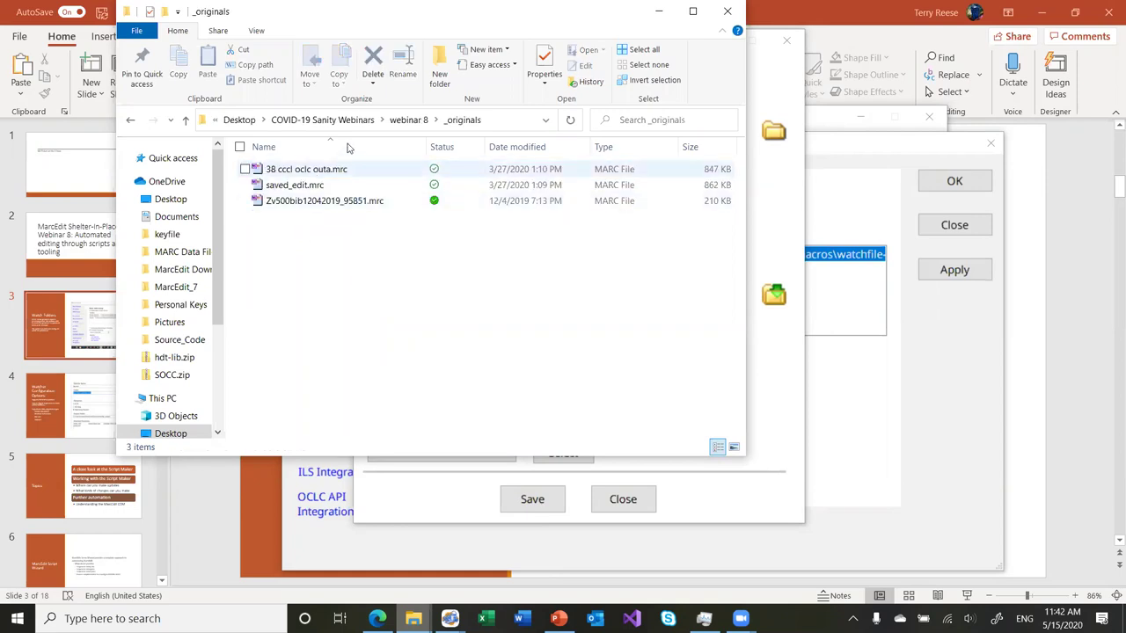
pyautogui.click(409, 120)
pyautogui.click(656, 12)
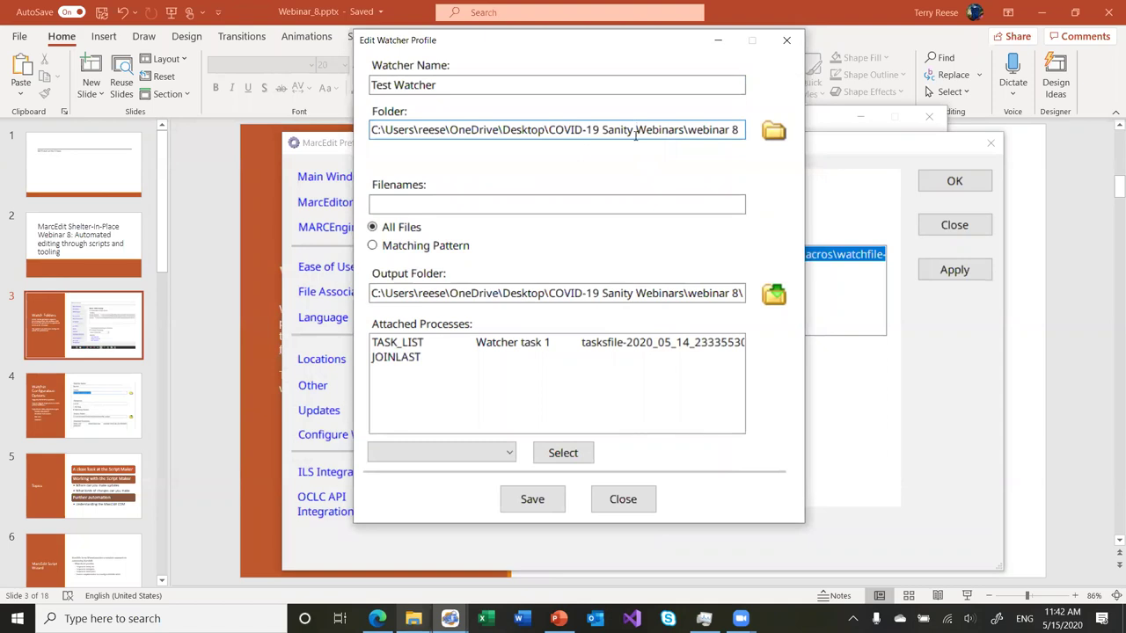
# - Restrict the watcher to files matching the pattern \.mrc$
pyautogui.click(504, 205)
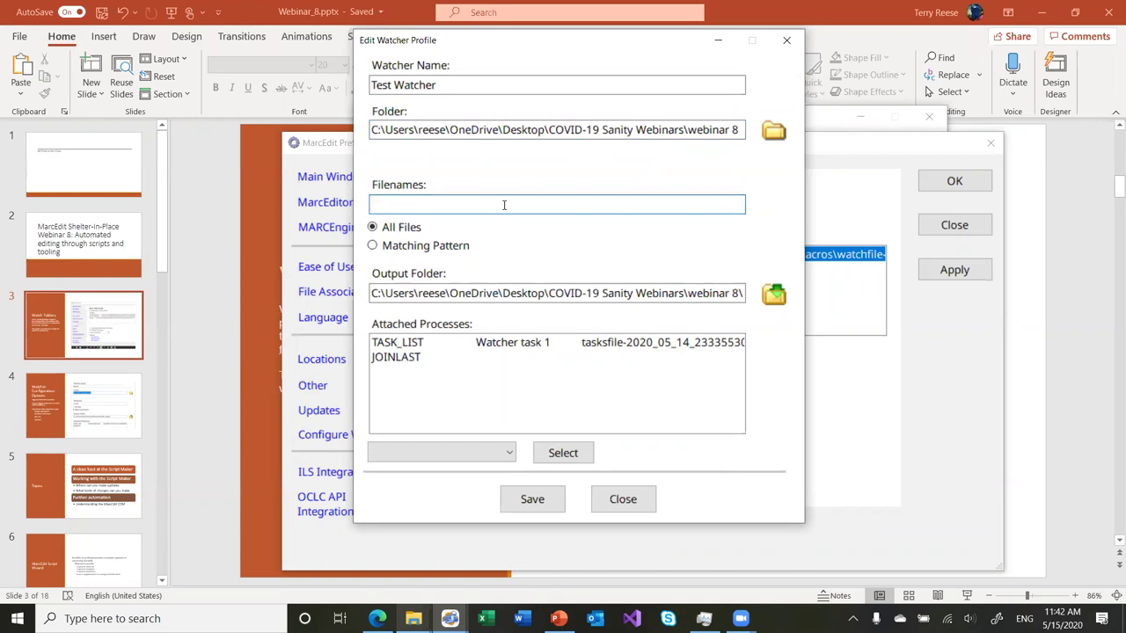
pyautogui.click(372, 246)
pyautogui.click(383, 204)
pyautogui.write('\\.mrc$')
pyautogui.click(387, 294)
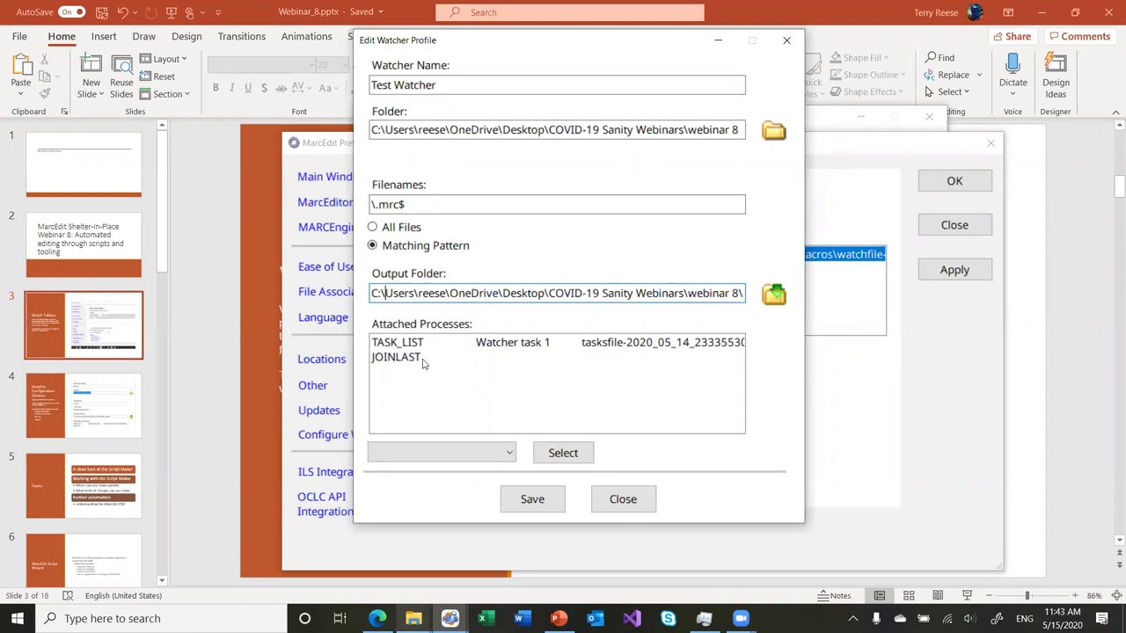
# - Attach the loop test task to the watcher's processes
pyautogui.click(509, 453)
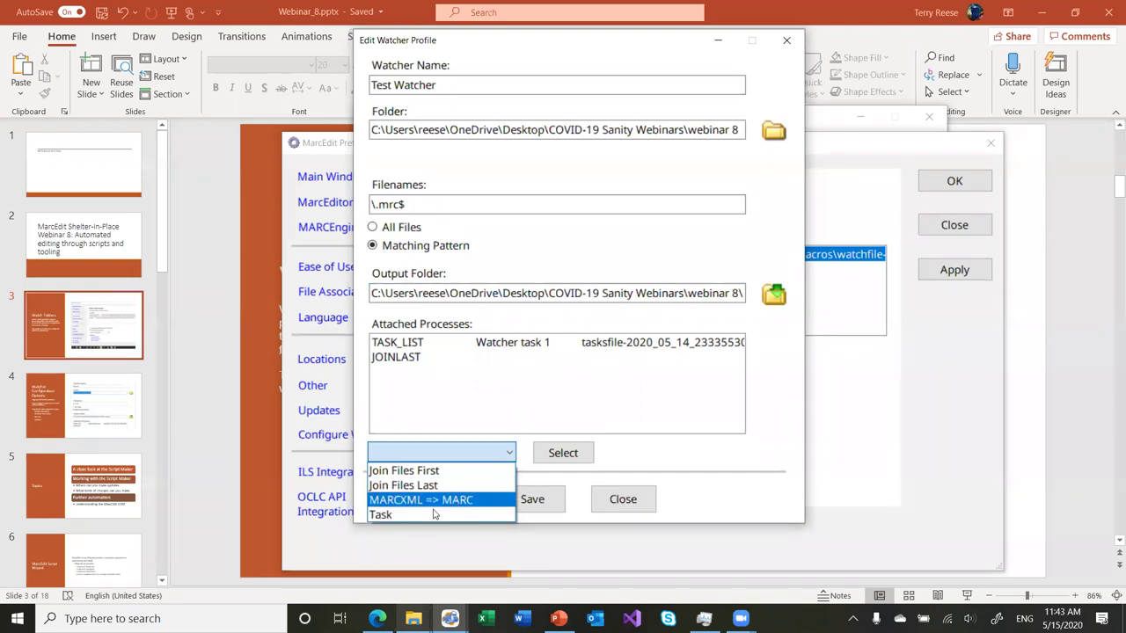
pyautogui.click(662, 456)
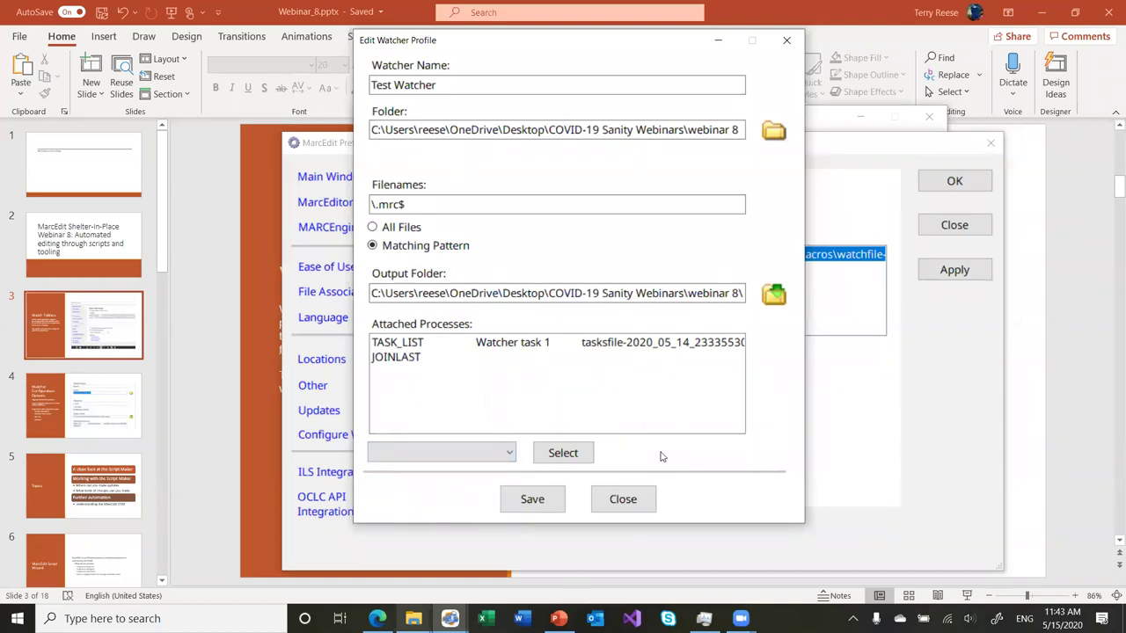
pyautogui.click(507, 454)
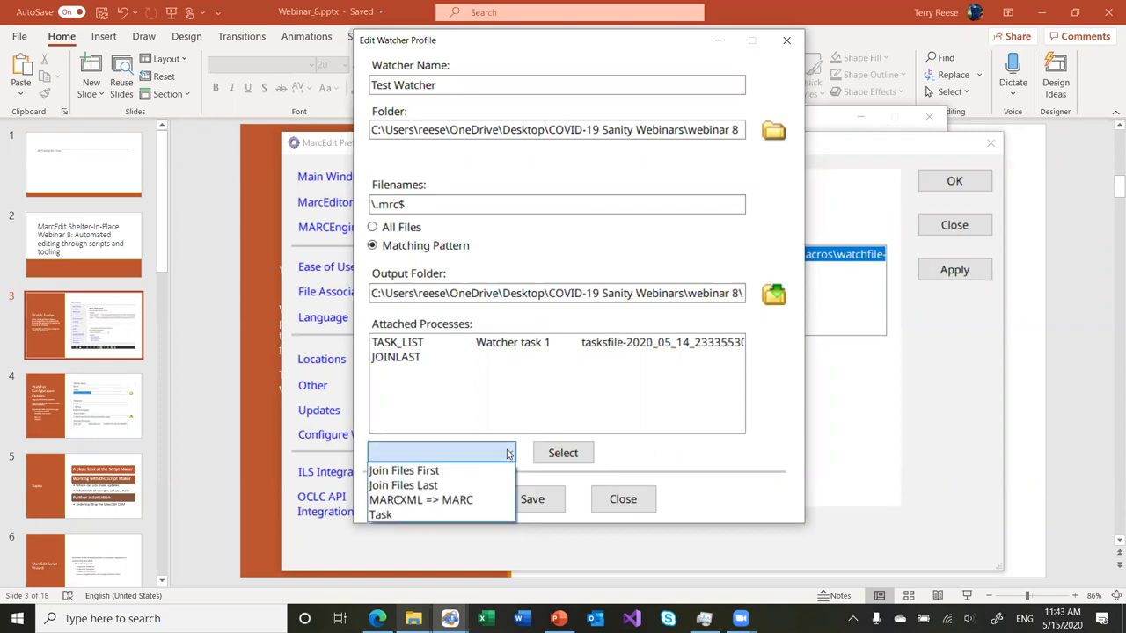
pyautogui.click(420, 515)
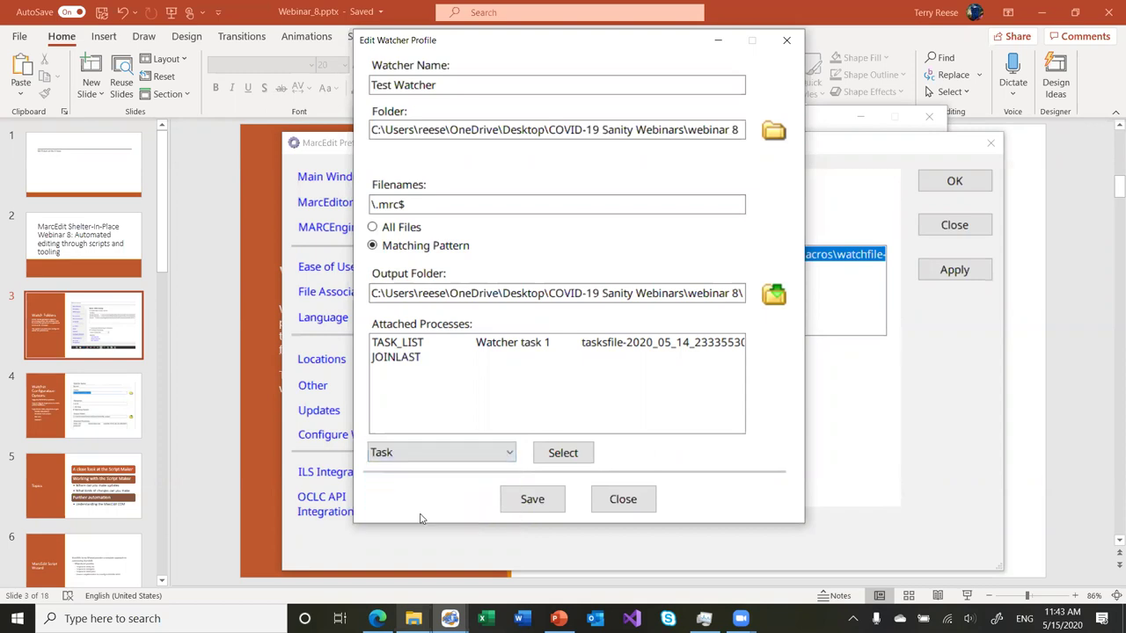
pyautogui.click(568, 460)
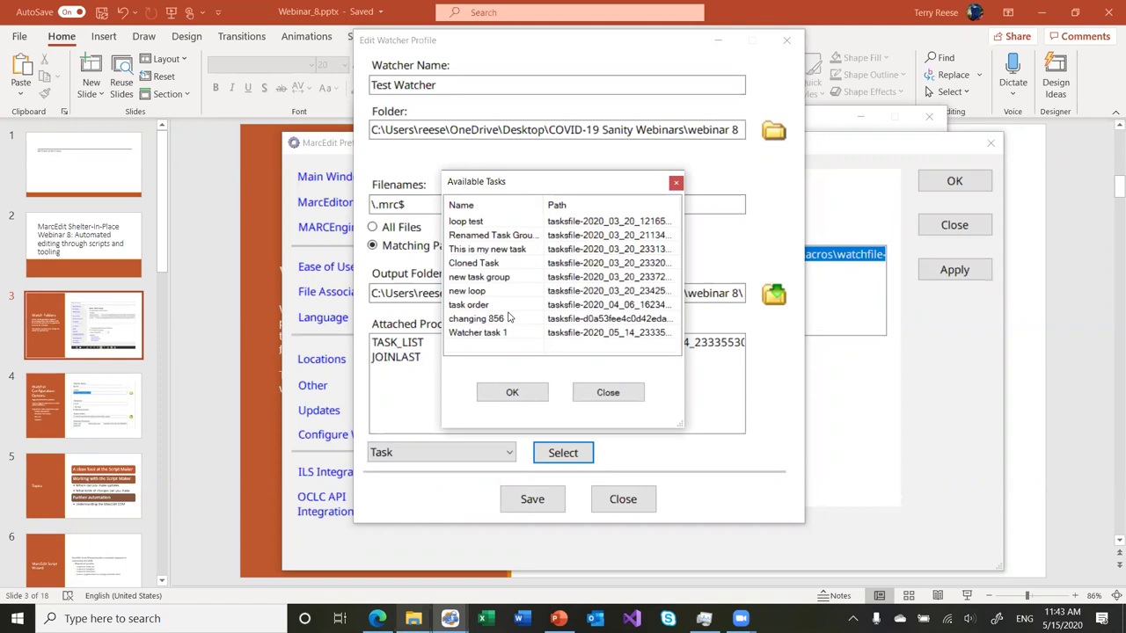
pyautogui.click(483, 223)
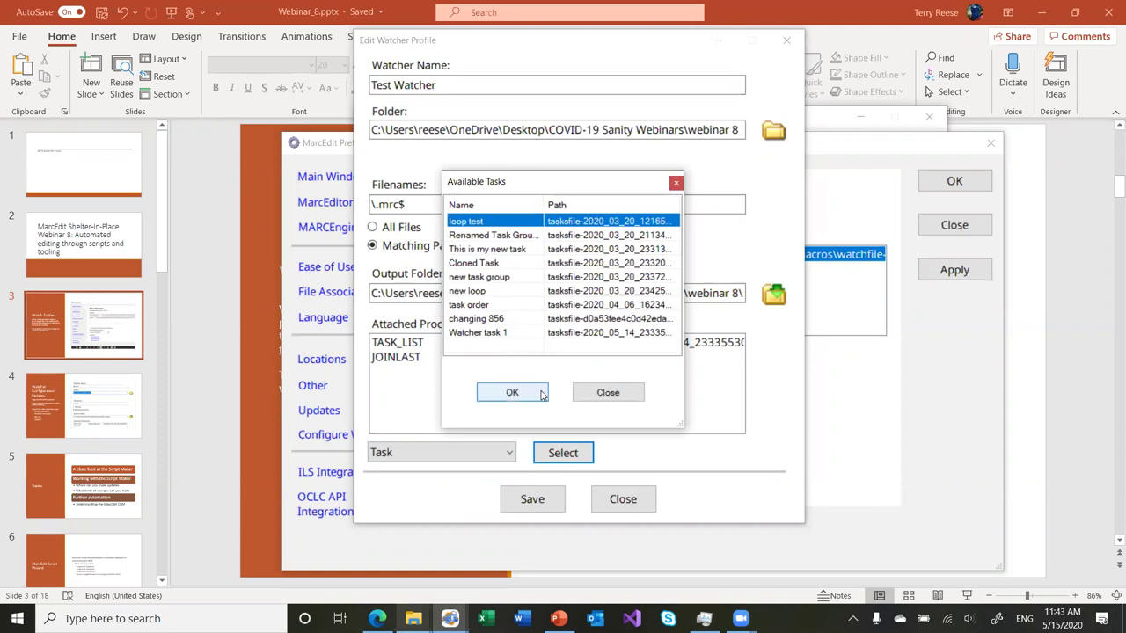
pyautogui.click(542, 395)
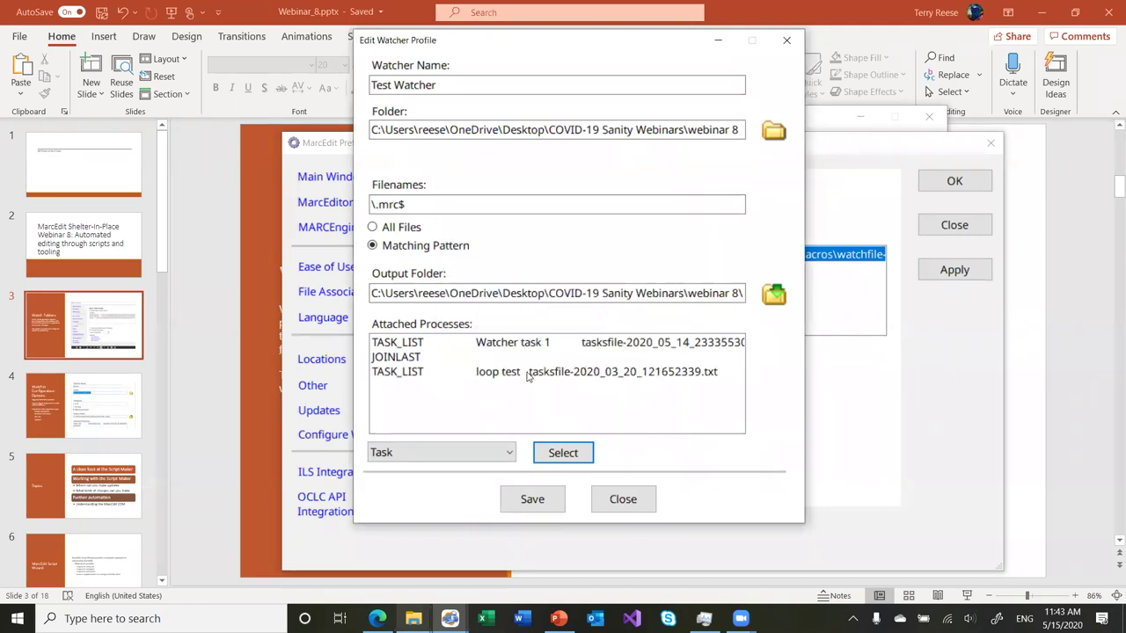
# - Delete the loop test task from the attached processes
pyautogui.click(528, 373)
pyautogui.rightClick(528, 373)
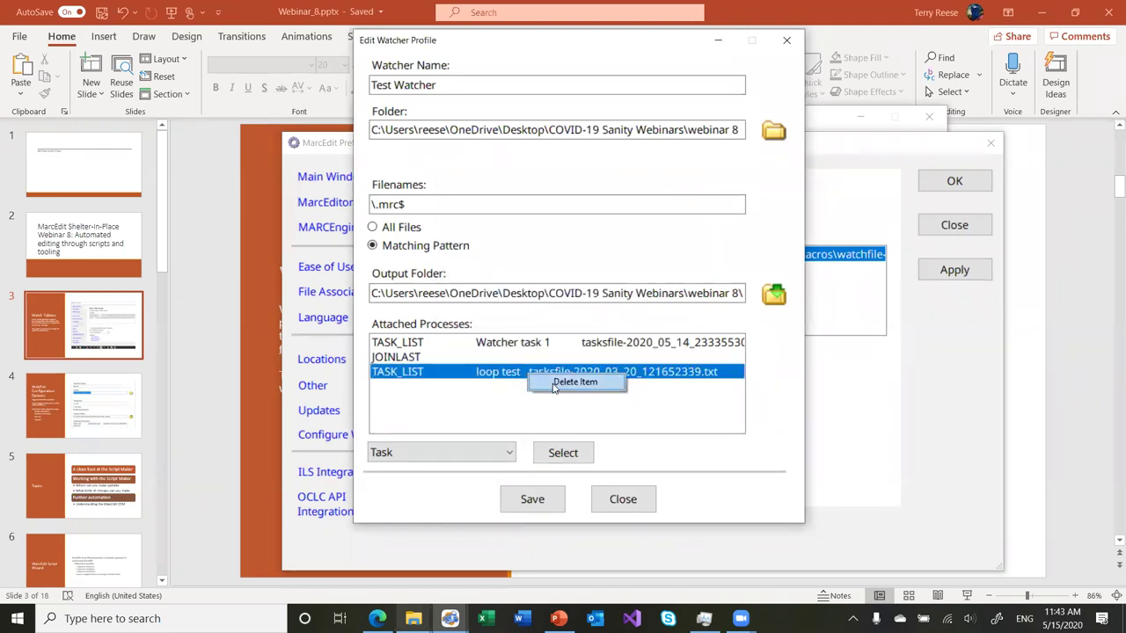
pyautogui.click(554, 384)
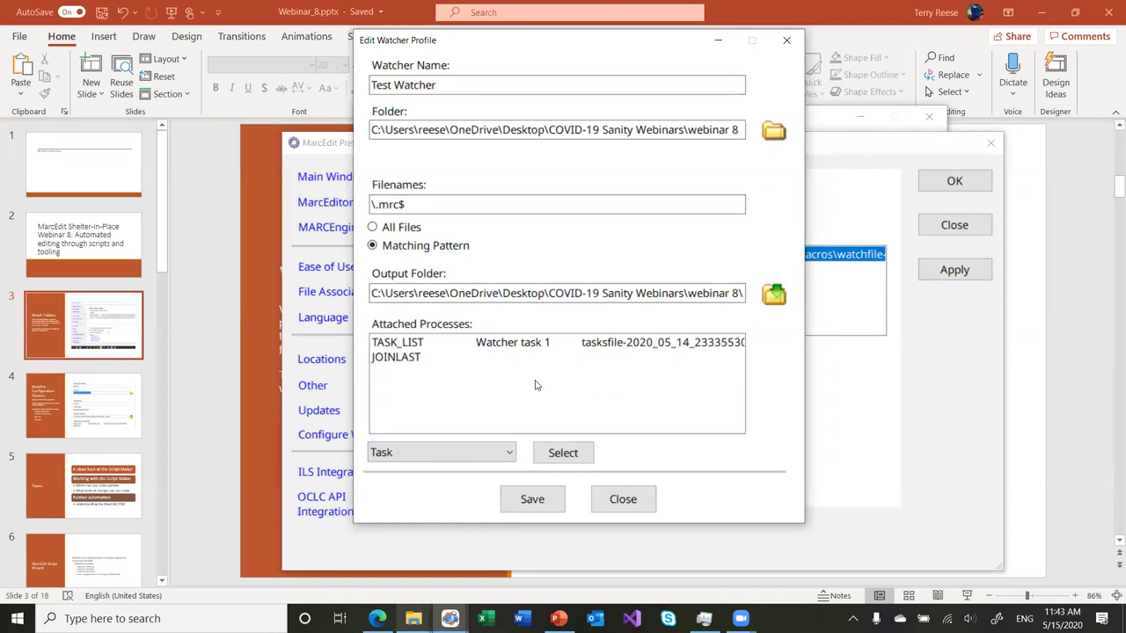
# - Review the attached Watcher task 1 and JOINLAST processes, and close the profile without saving
pyautogui.click(460, 347)
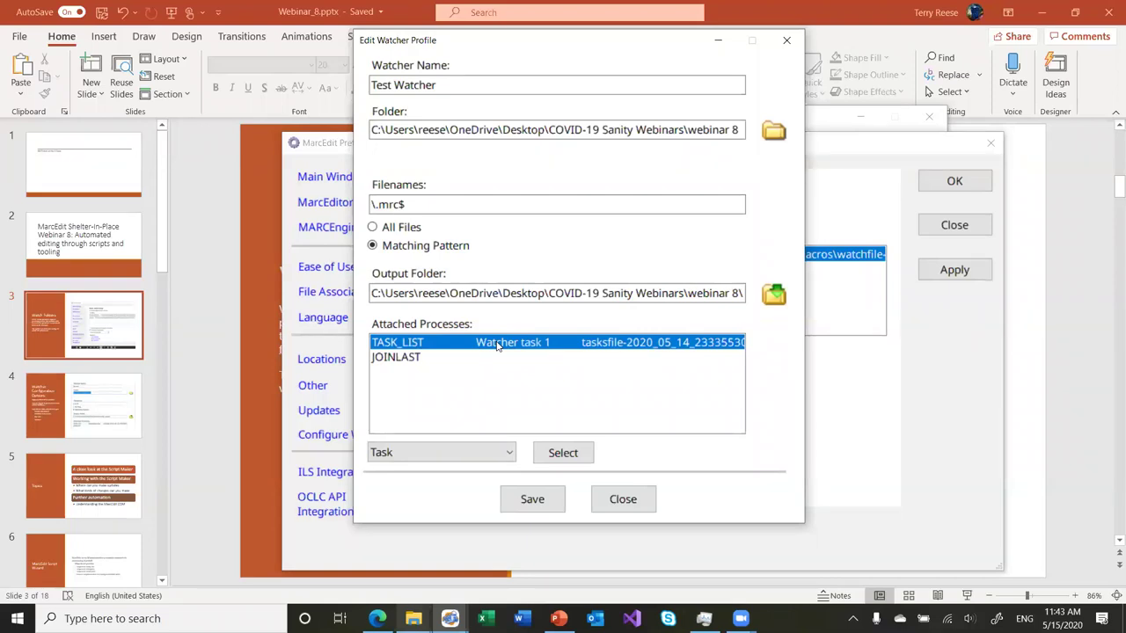
pyautogui.click(429, 363)
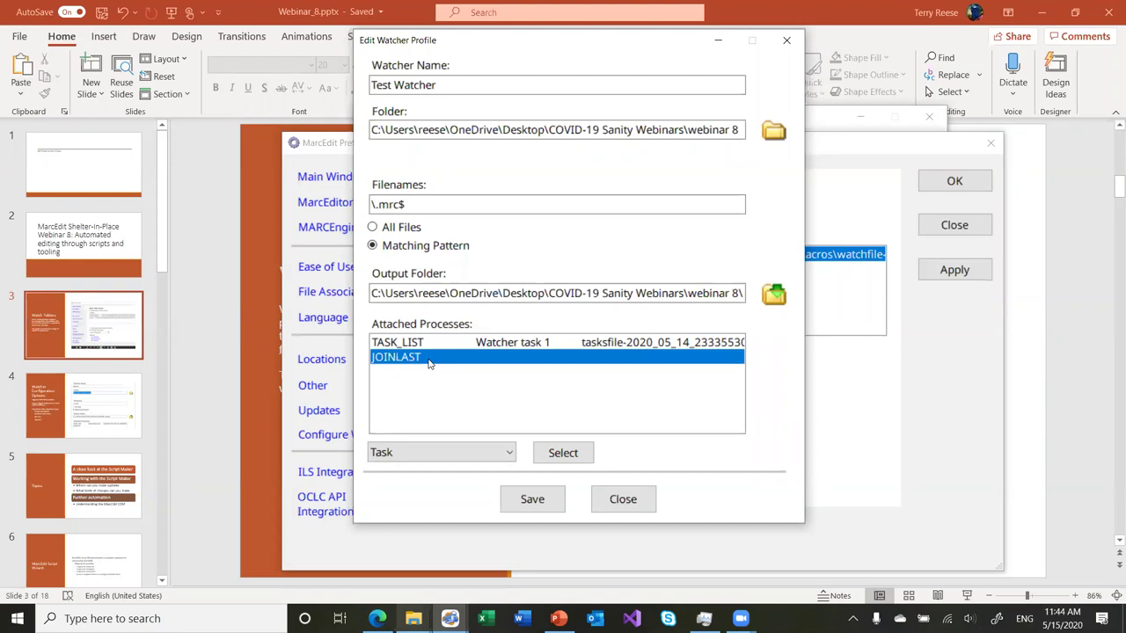
pyautogui.click(622, 499)
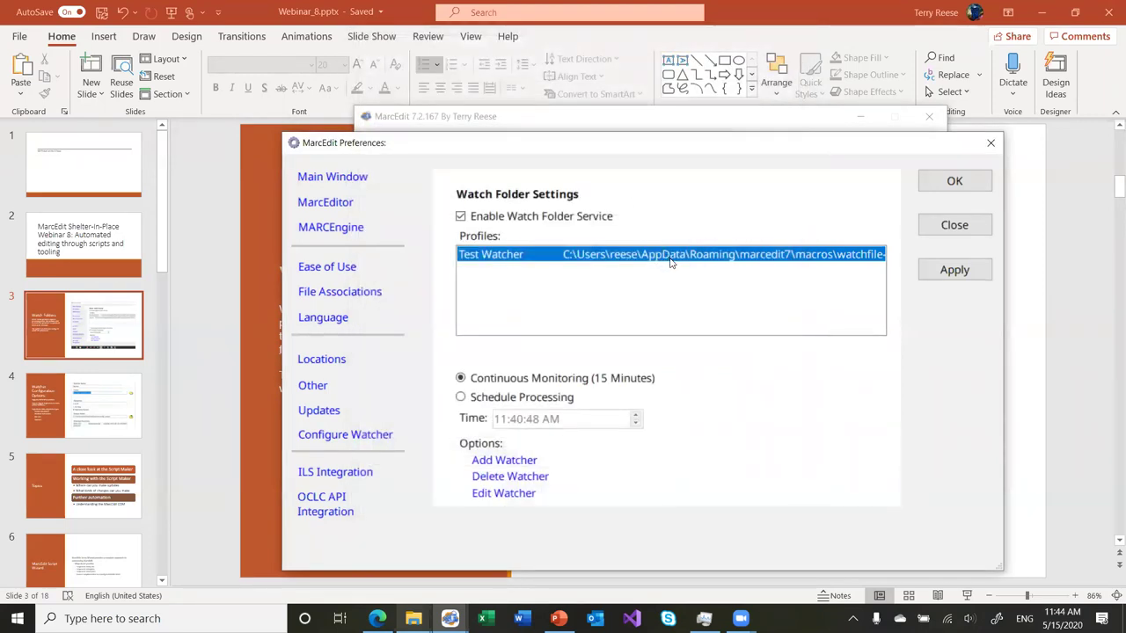
# - Examine the _watchers.txt file in the marcedit7 configs folder using File Explorer, and close it
pyautogui.moveTo(413, 617)
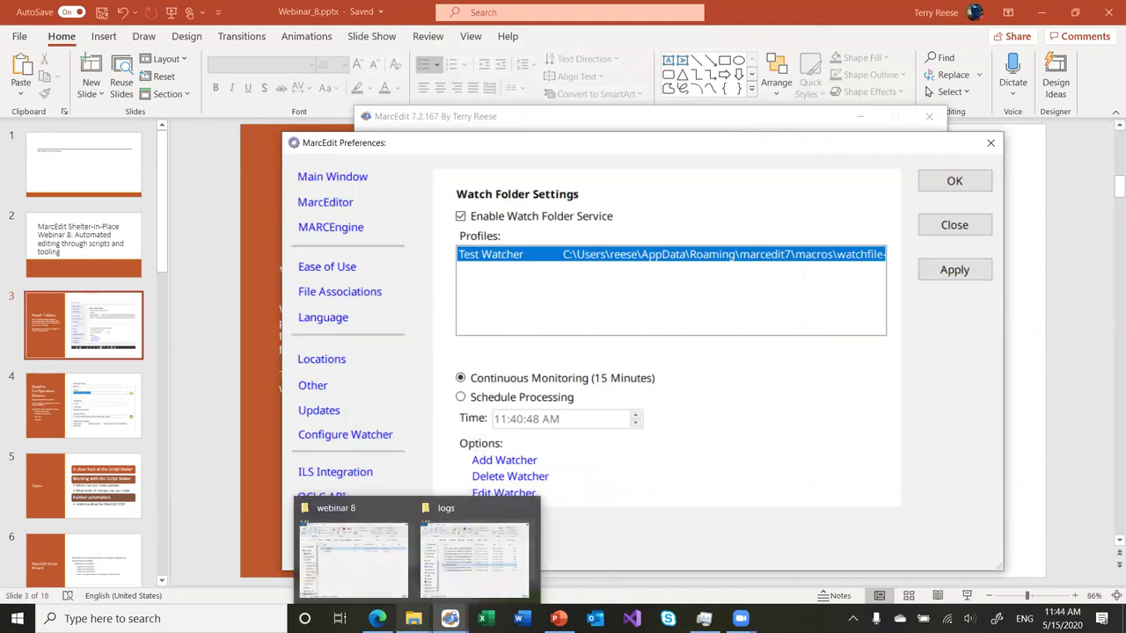
pyautogui.click(449, 575)
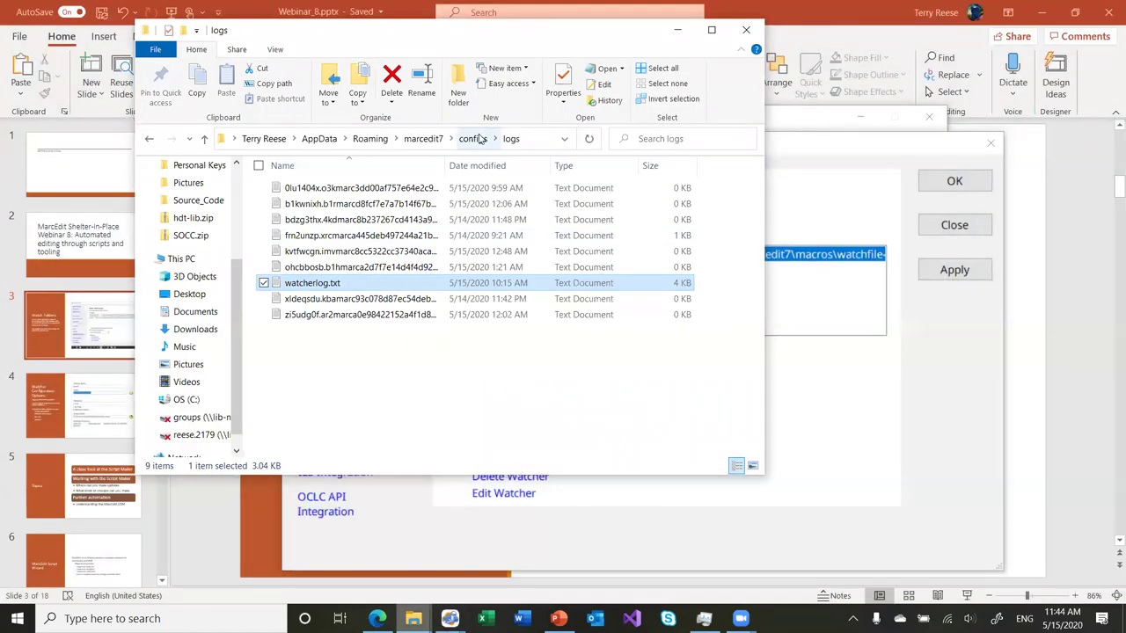
pyautogui.click(478, 139)
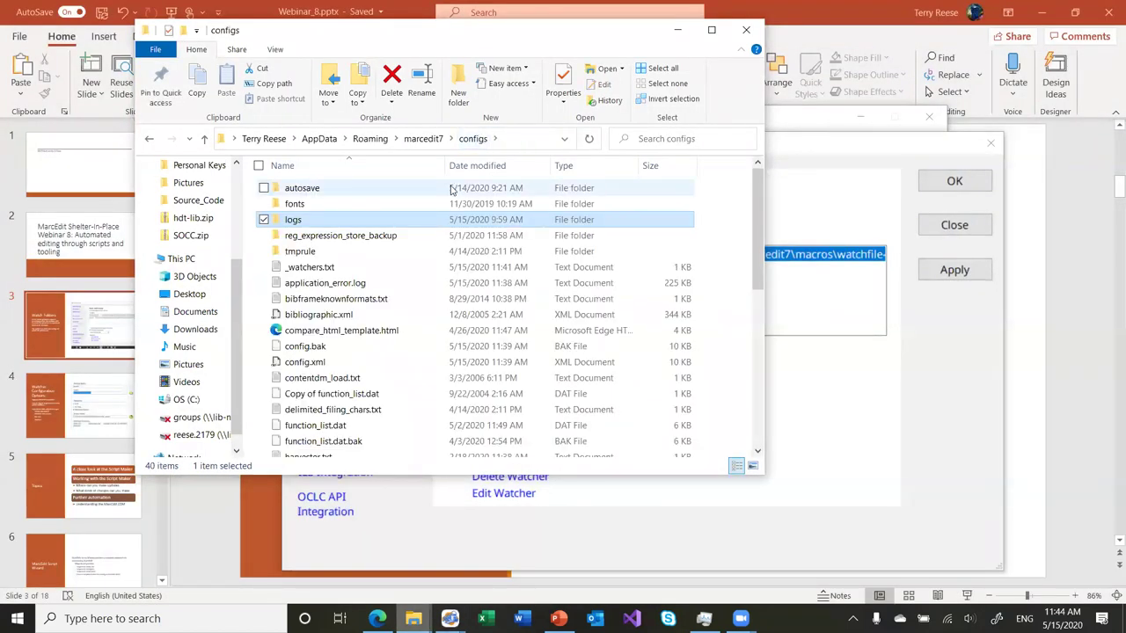
pyautogui.scroll(-1, 369, 356)
pyautogui.scroll(-1, 370, 356)
pyautogui.scroll(1, 371, 361)
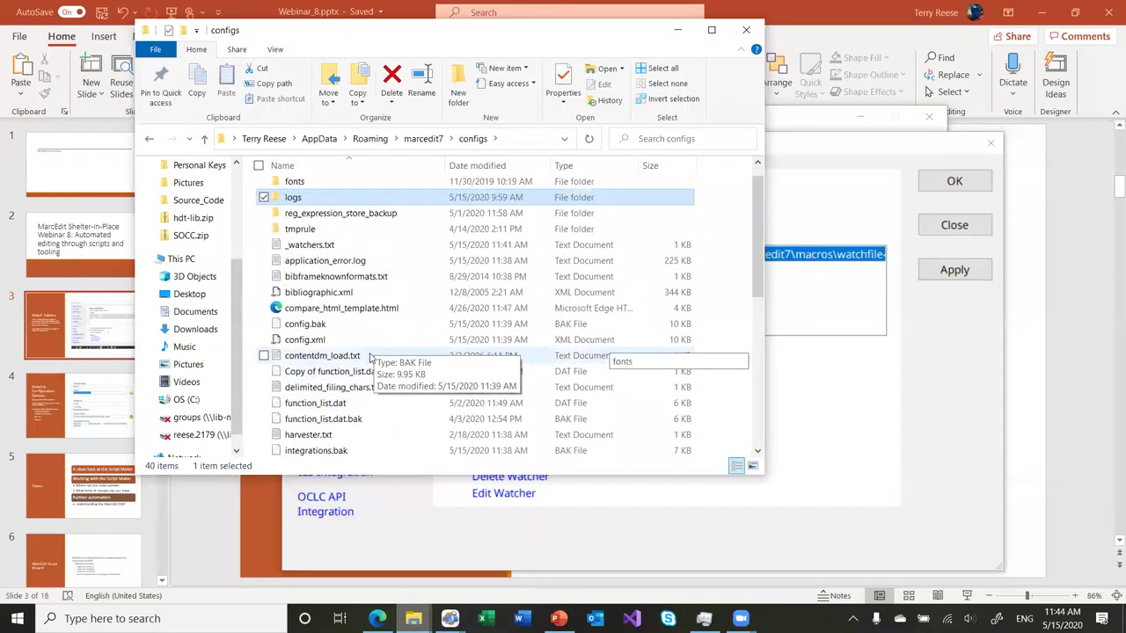
pyautogui.doubleClick(322, 249)
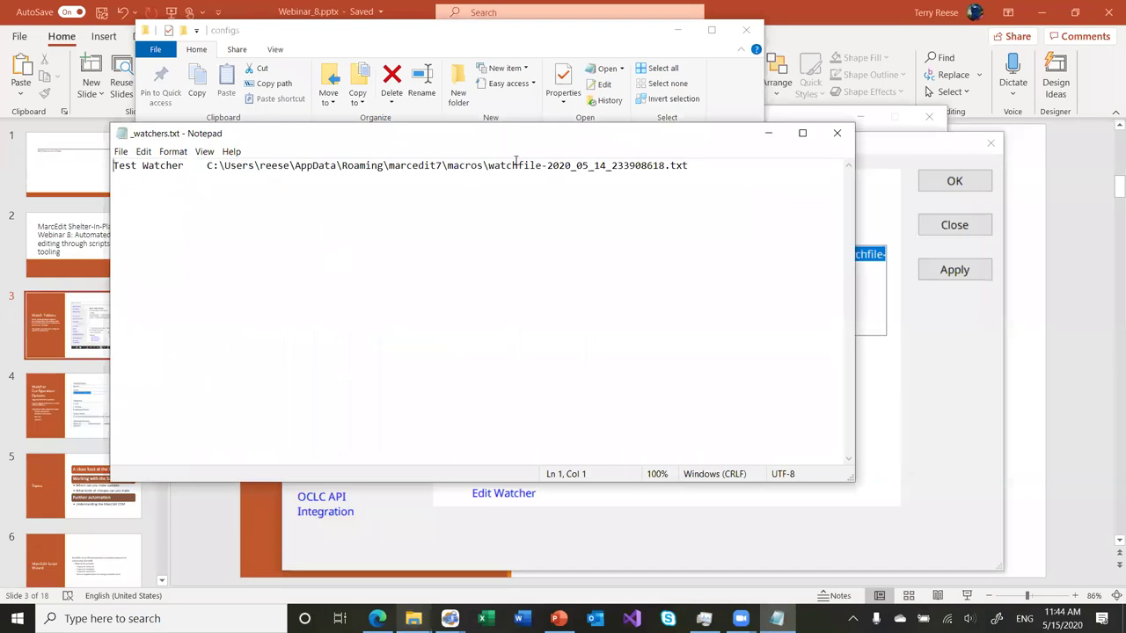
pyautogui.click(837, 133)
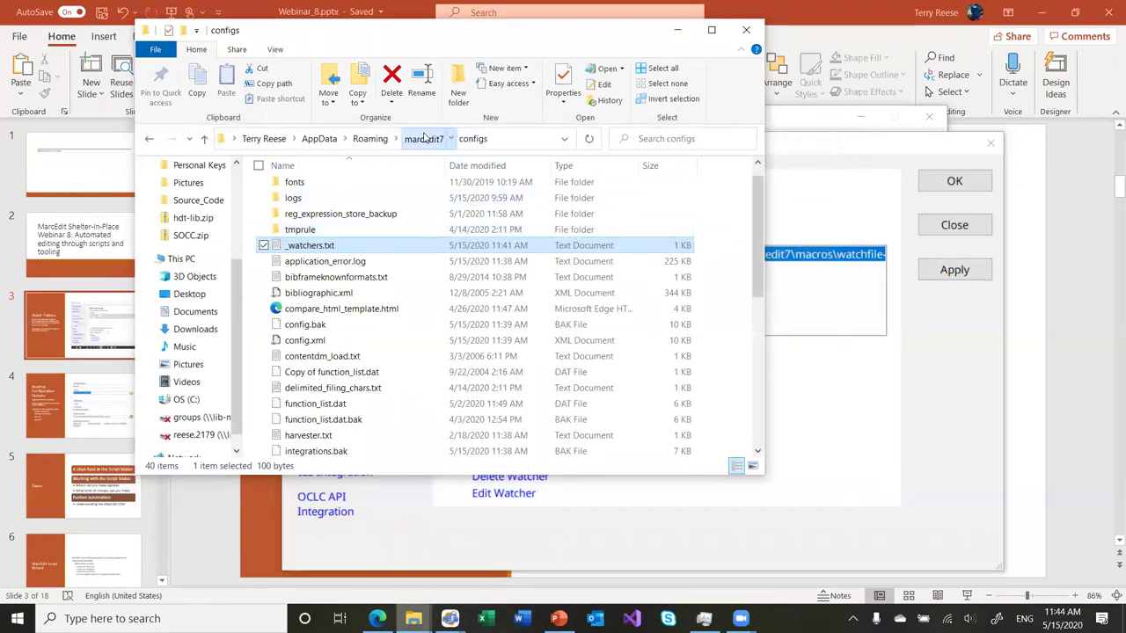
# - Locate the watchfile profile text files in the marcedit7 macros folder, and return to the configs folder
pyautogui.click(423, 138)
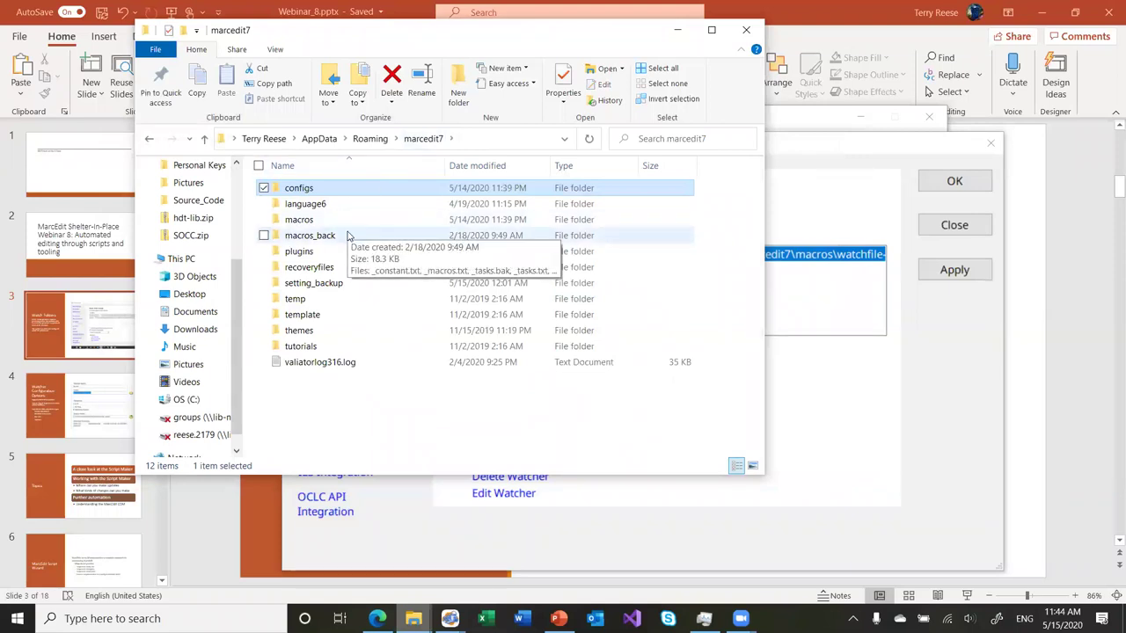
pyautogui.doubleClick(315, 220)
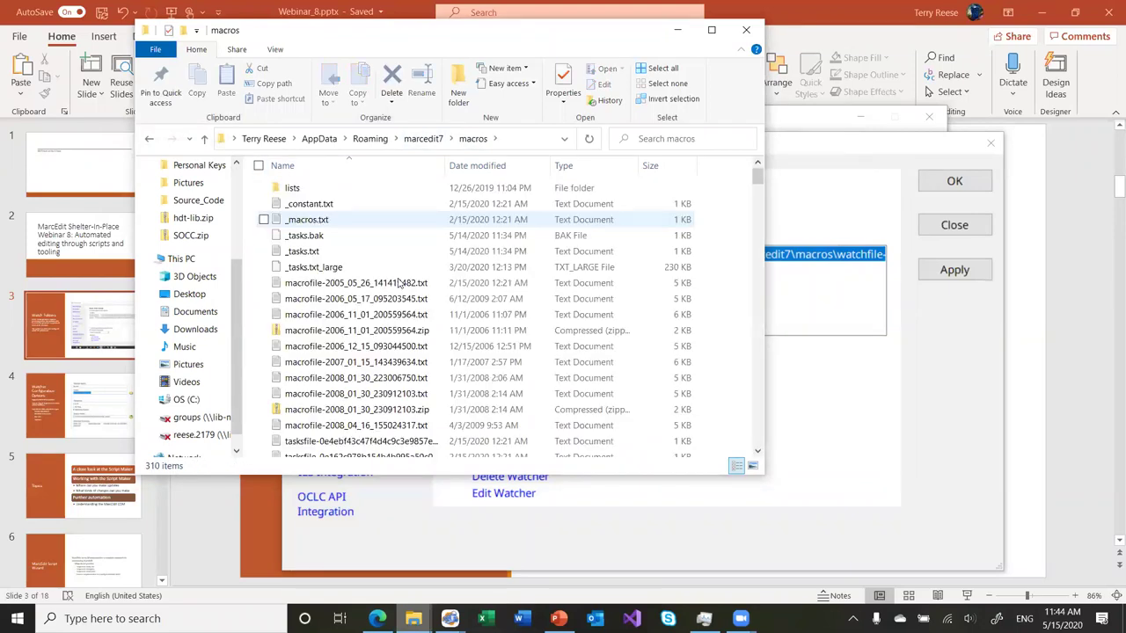
pyautogui.scroll(-7, 413, 293)
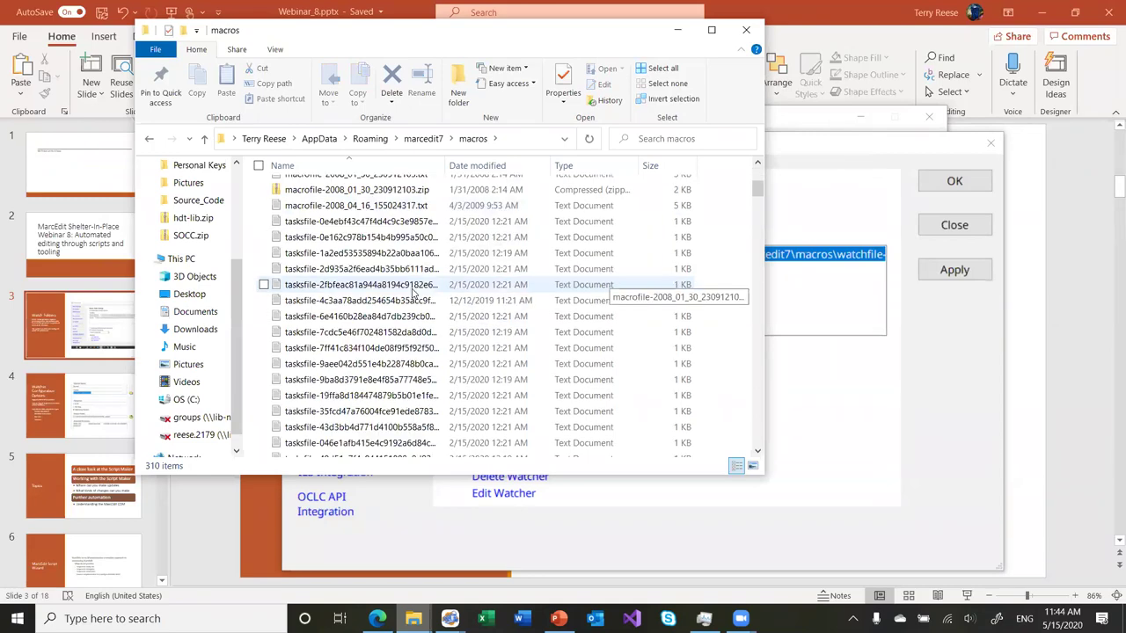
pyautogui.scroll(-20, 413, 293)
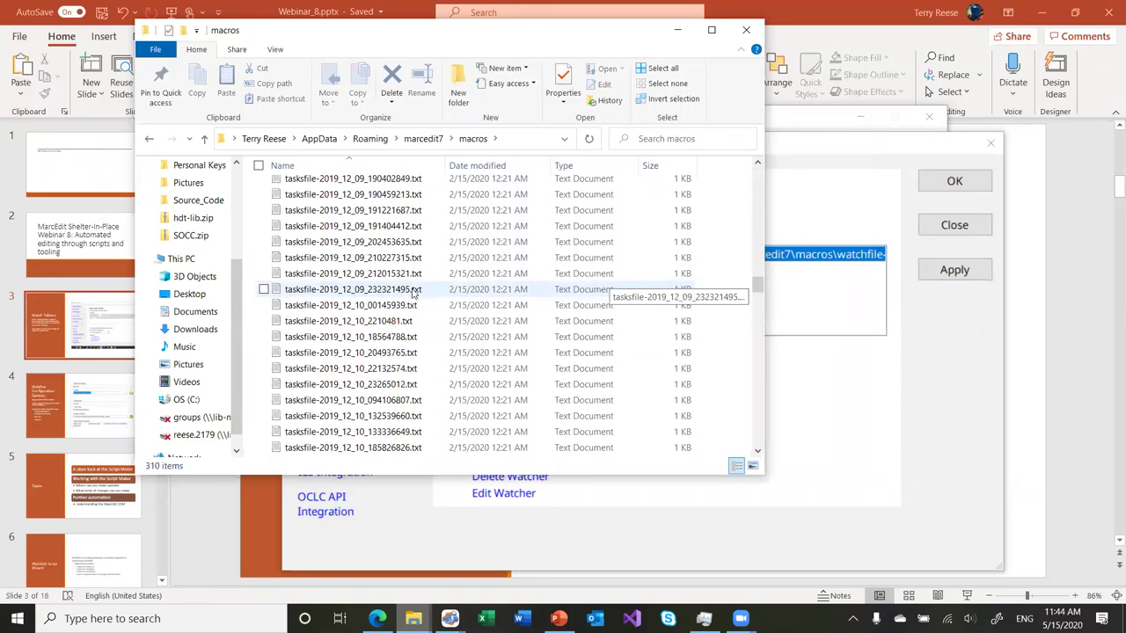
pyautogui.scroll(-20, 413, 294)
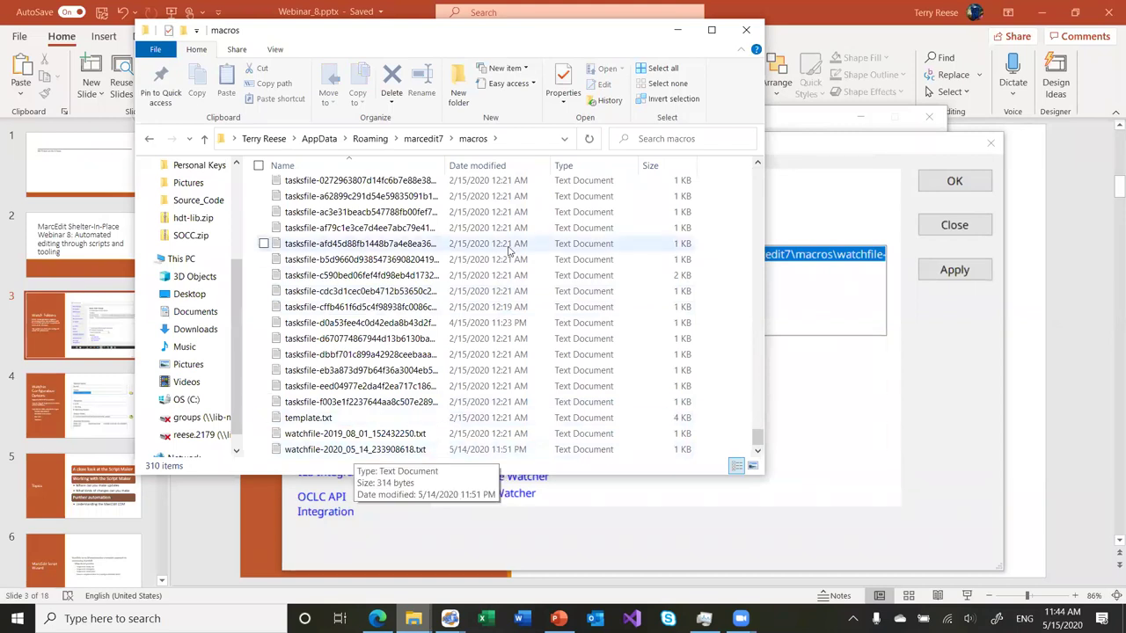
pyautogui.click(151, 139)
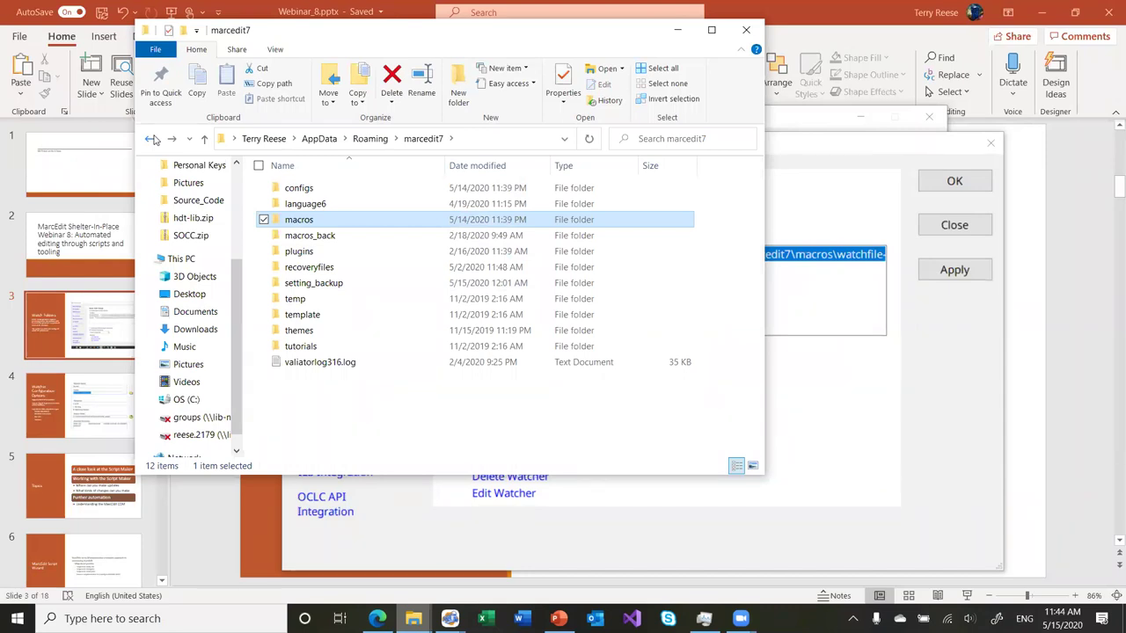
pyautogui.doubleClick(299, 188)
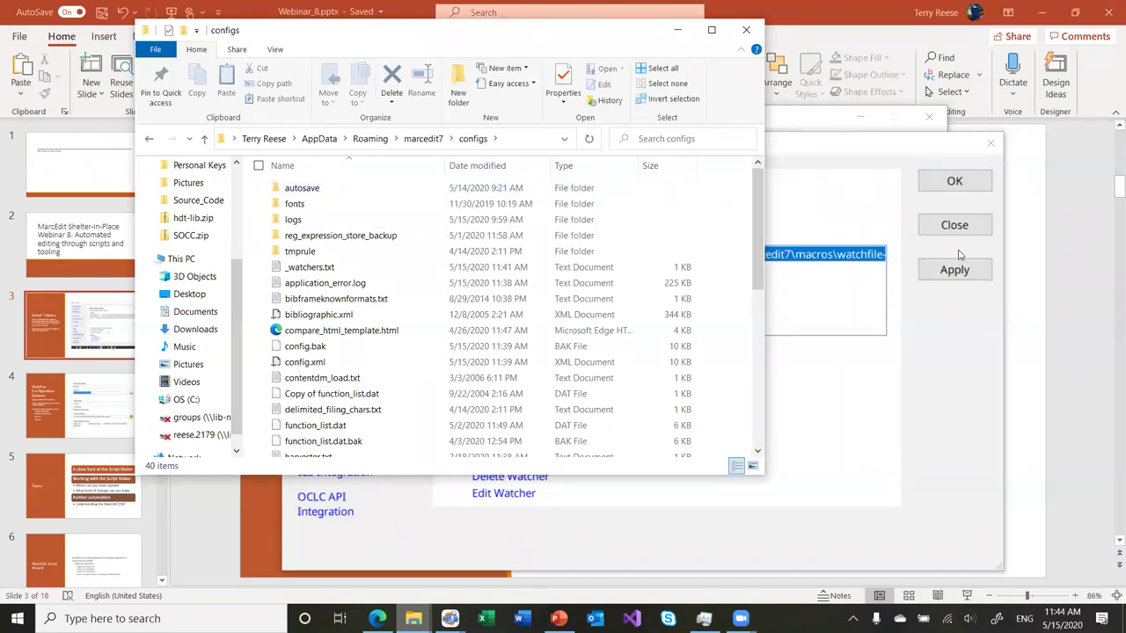
# - Close MarcEdit with its Preferences window, and minimize the configs folder window and the PowerPoint presentation
pyautogui.click(991, 142)
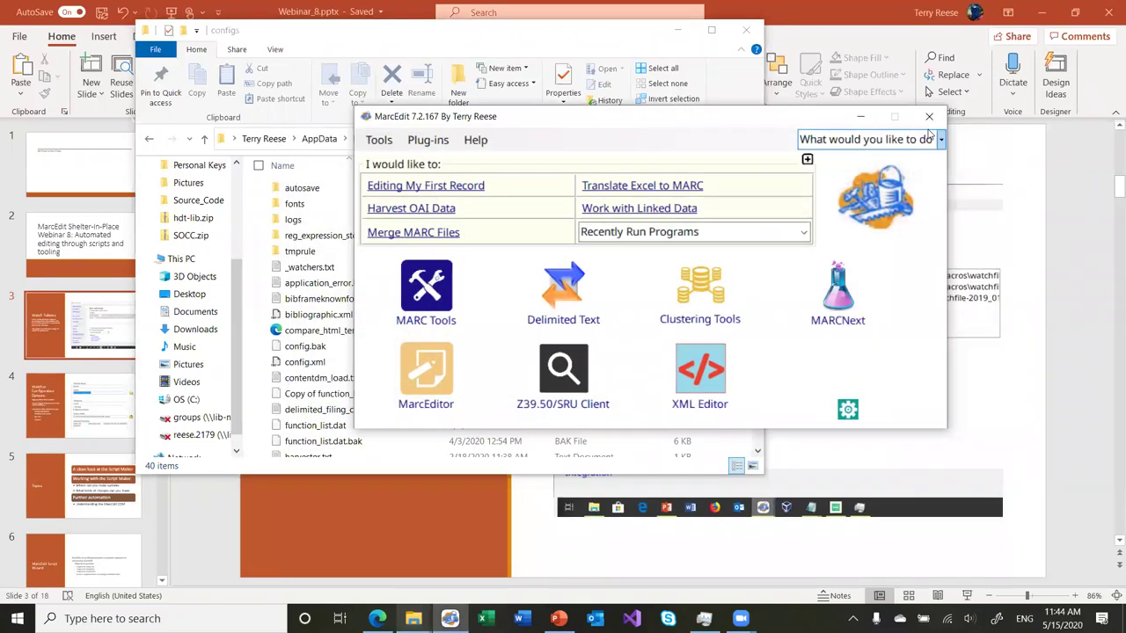
pyautogui.click(929, 120)
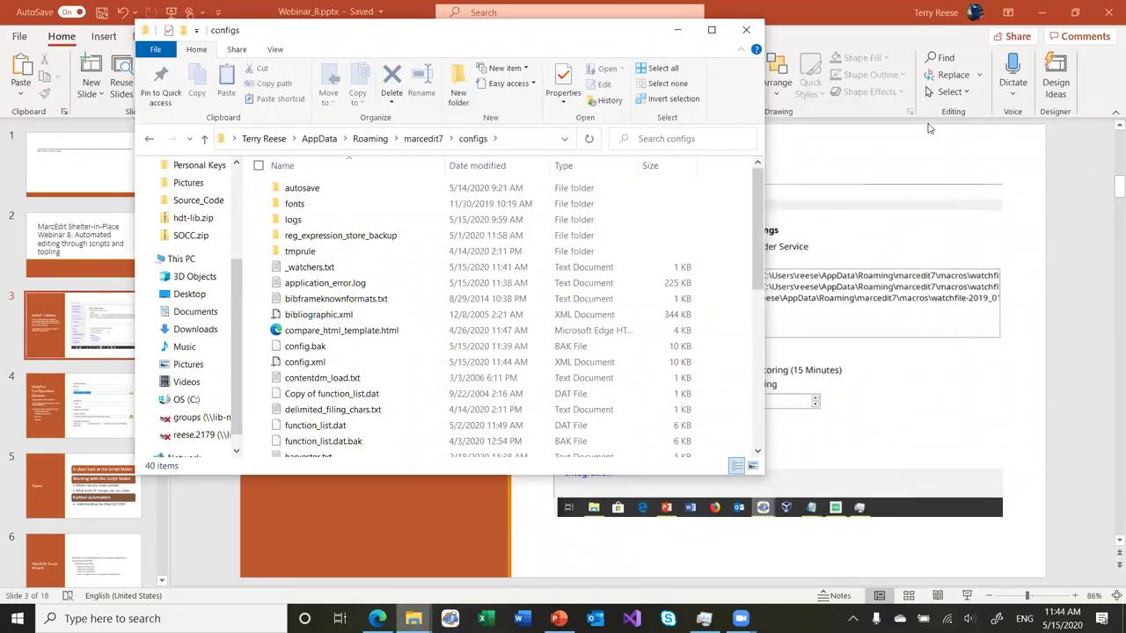
pyautogui.click(677, 30)
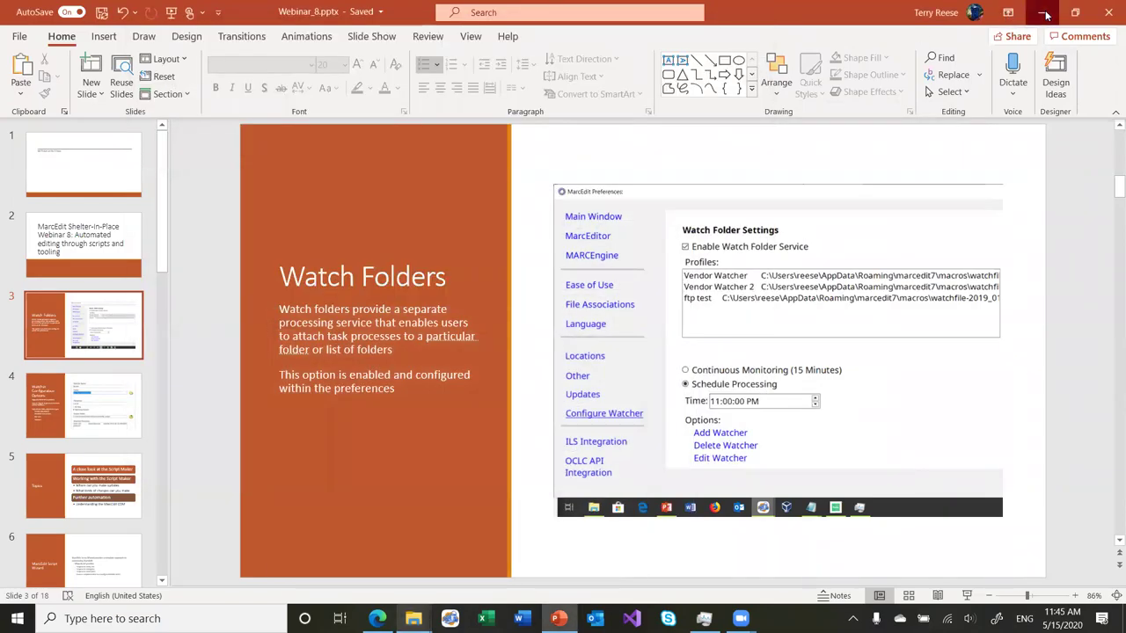
pyautogui.click(1045, 14)
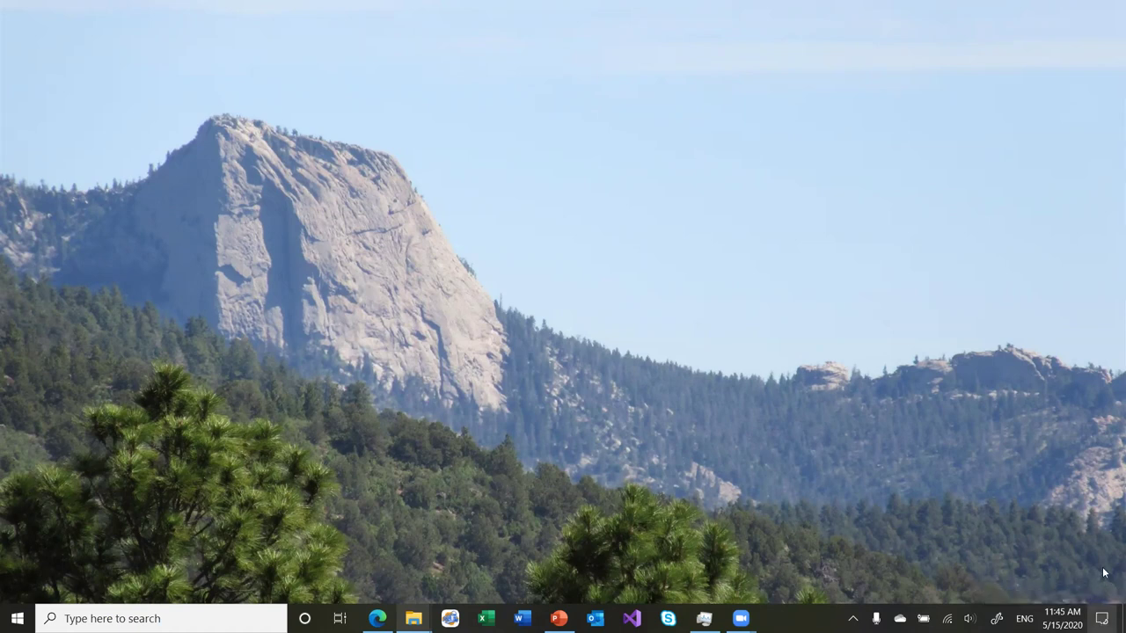
# - Clear the Outlook notifications from the Windows notification center, and close it
pyautogui.click(1101, 618)
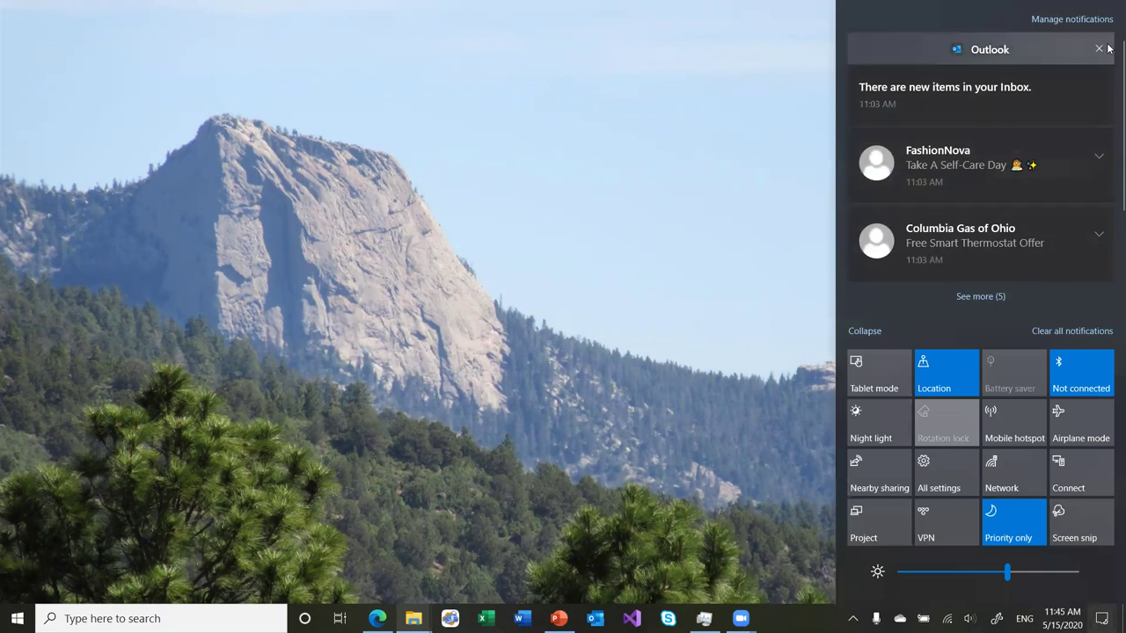
pyautogui.click(1100, 51)
pyautogui.click(1100, 51)
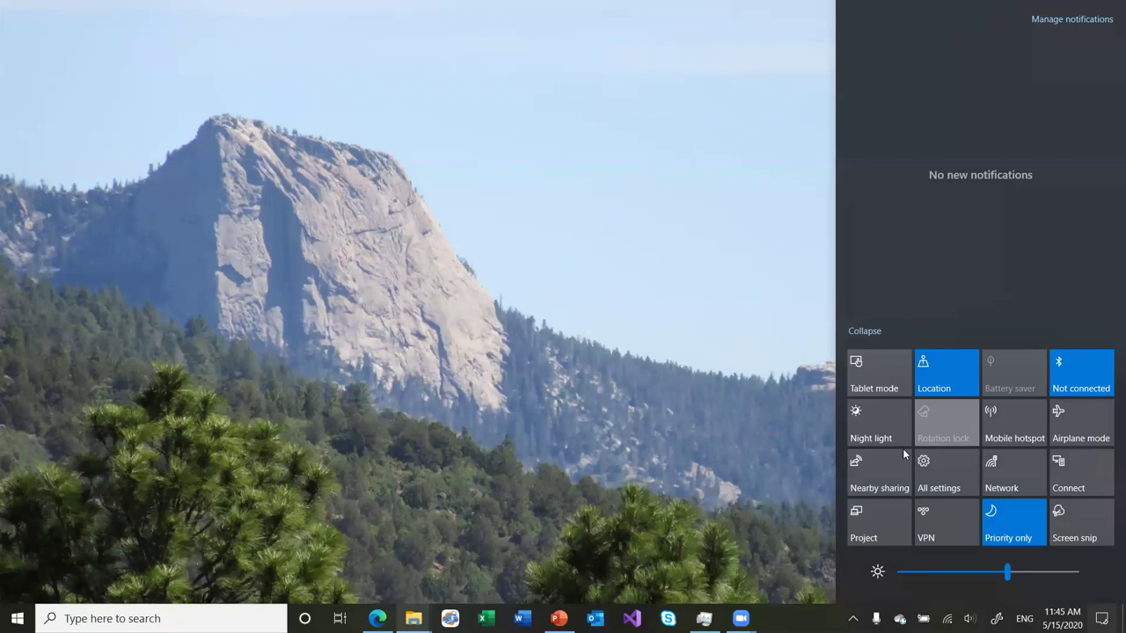
pyautogui.click(1101, 618)
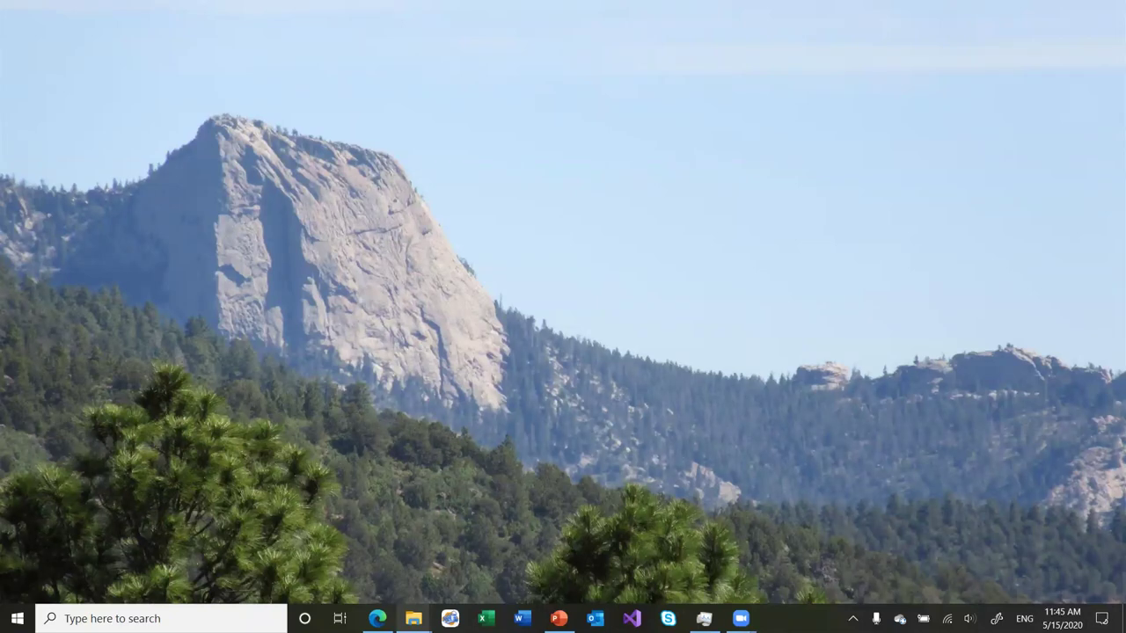
pyautogui.click(853, 619)
# - Switch to the webinar 8 folder window in File Explorer, examine its _originals subfolder, and return to webinar 8
pyautogui.moveTo(413, 618)
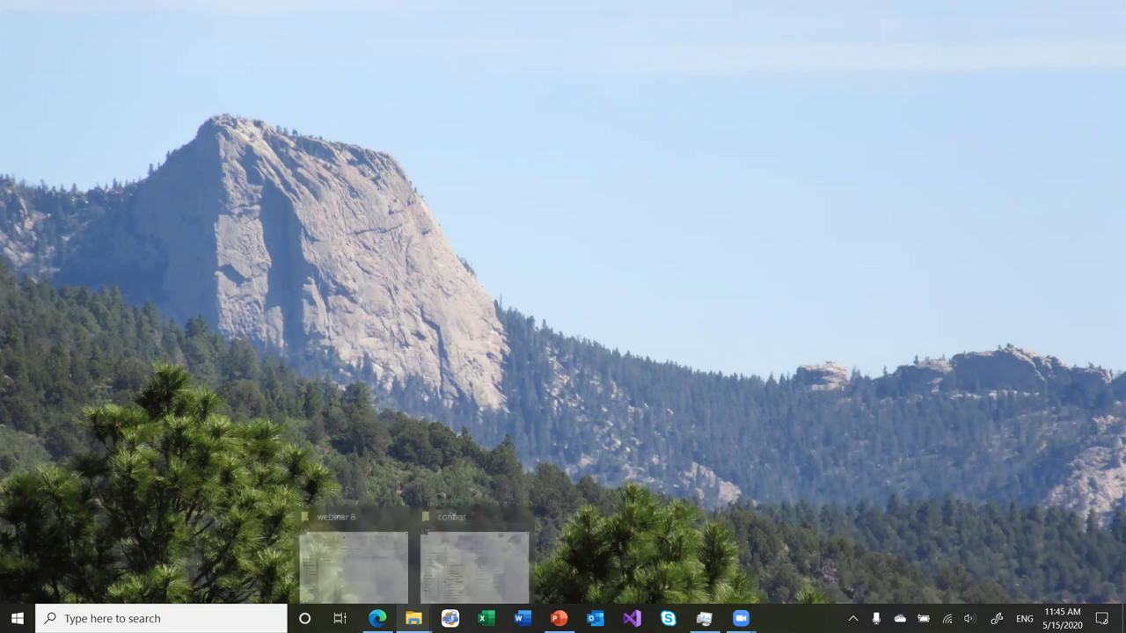
pyautogui.click(379, 562)
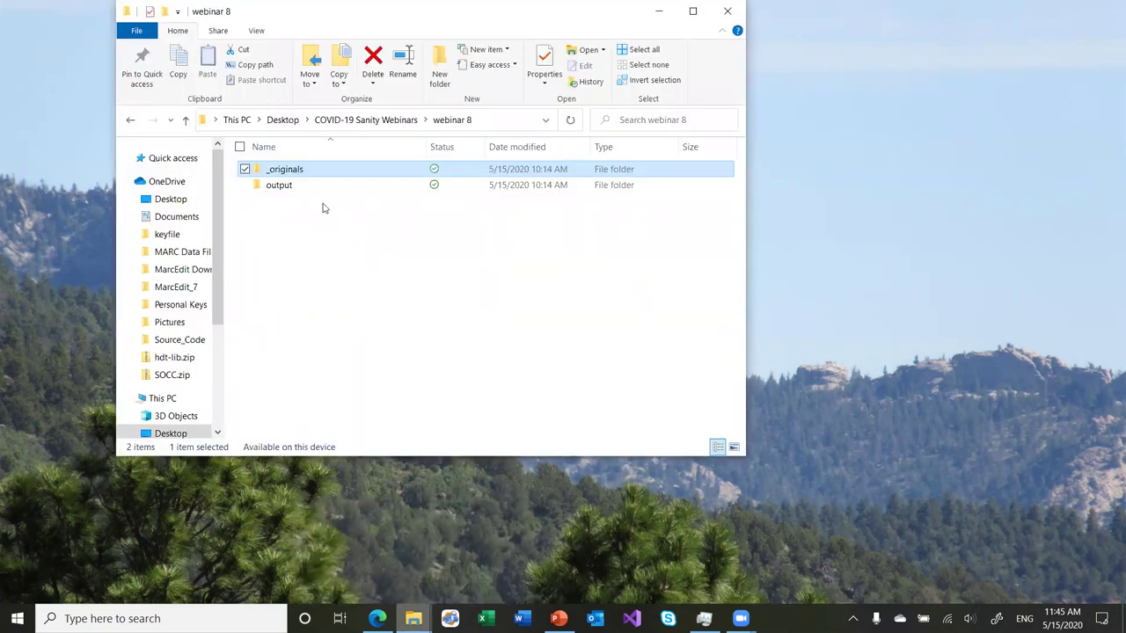
pyautogui.doubleClick(286, 170)
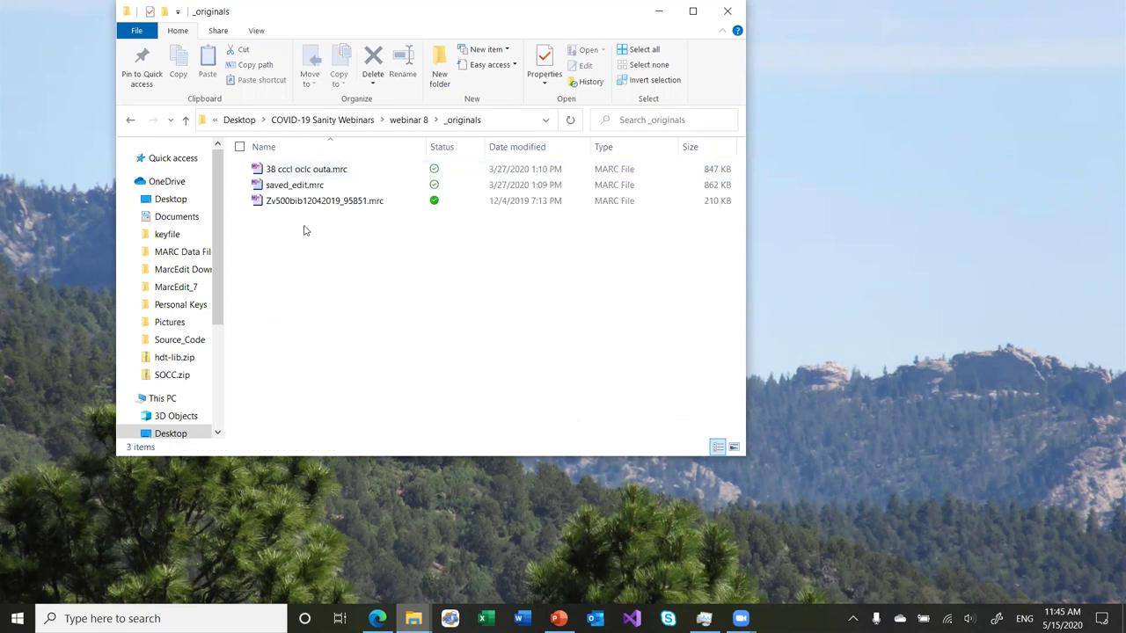
pyautogui.click(408, 121)
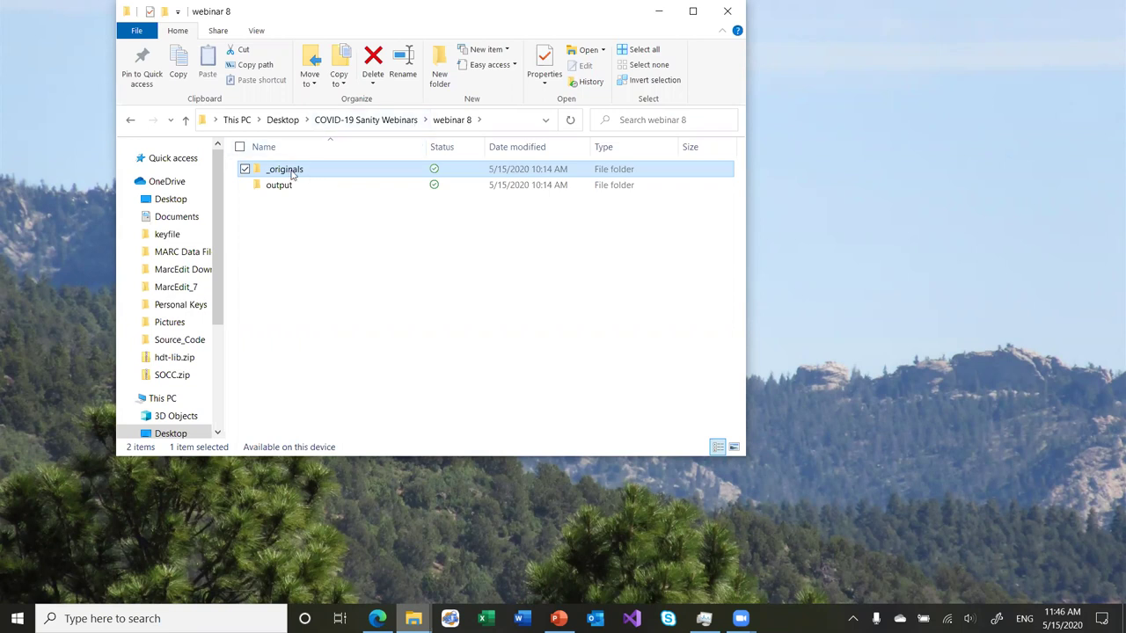
pyautogui.moveTo(291, 175)
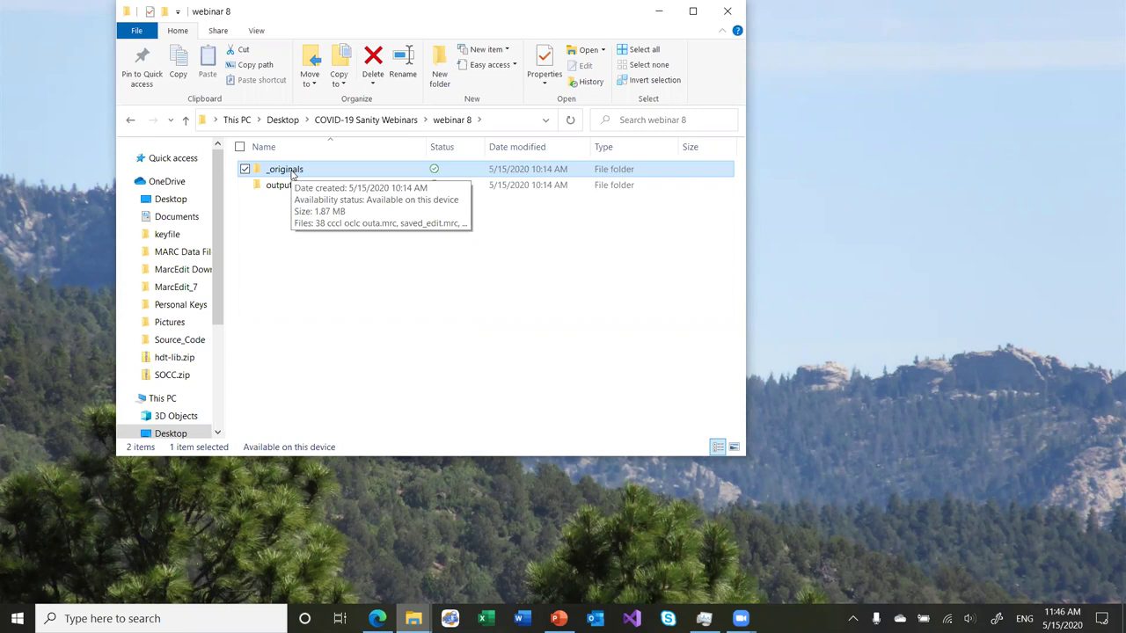
pyautogui.click(296, 285)
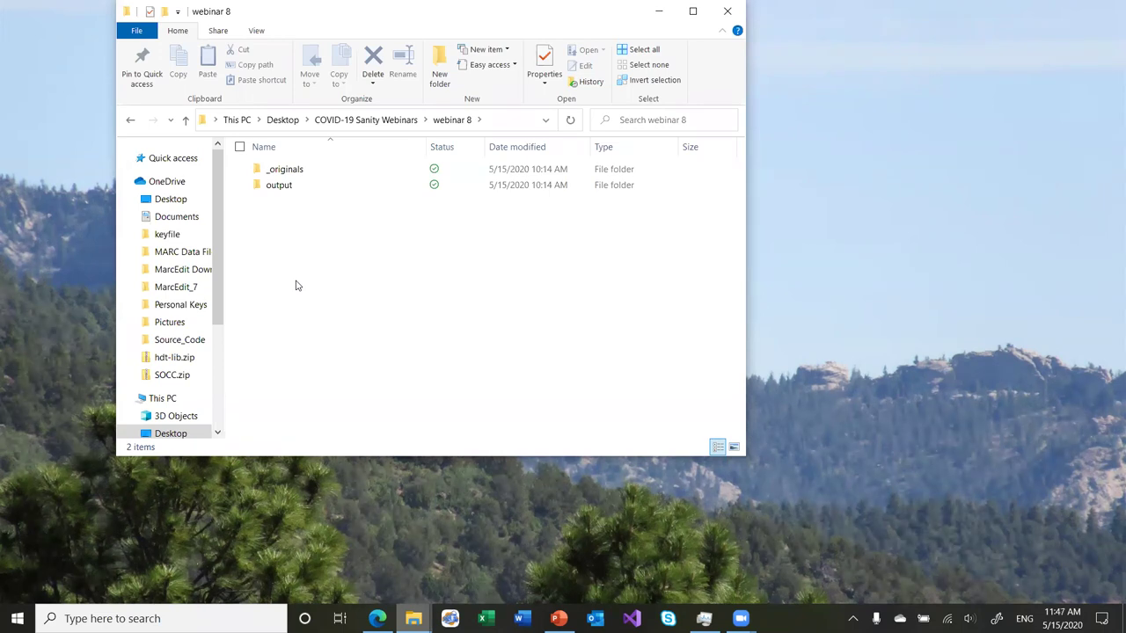
# - Recheck the source MARC files in _originals, and examine the joined_results2020DD14.mrc file in the output folder
pyautogui.click(285, 175)
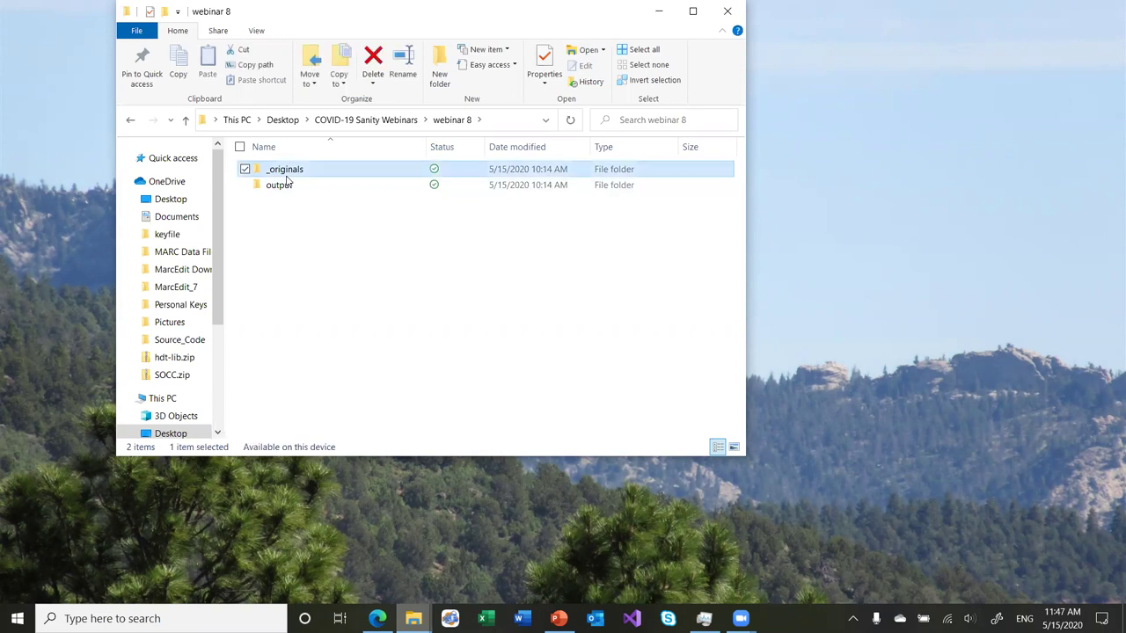
pyautogui.doubleClick(287, 176)
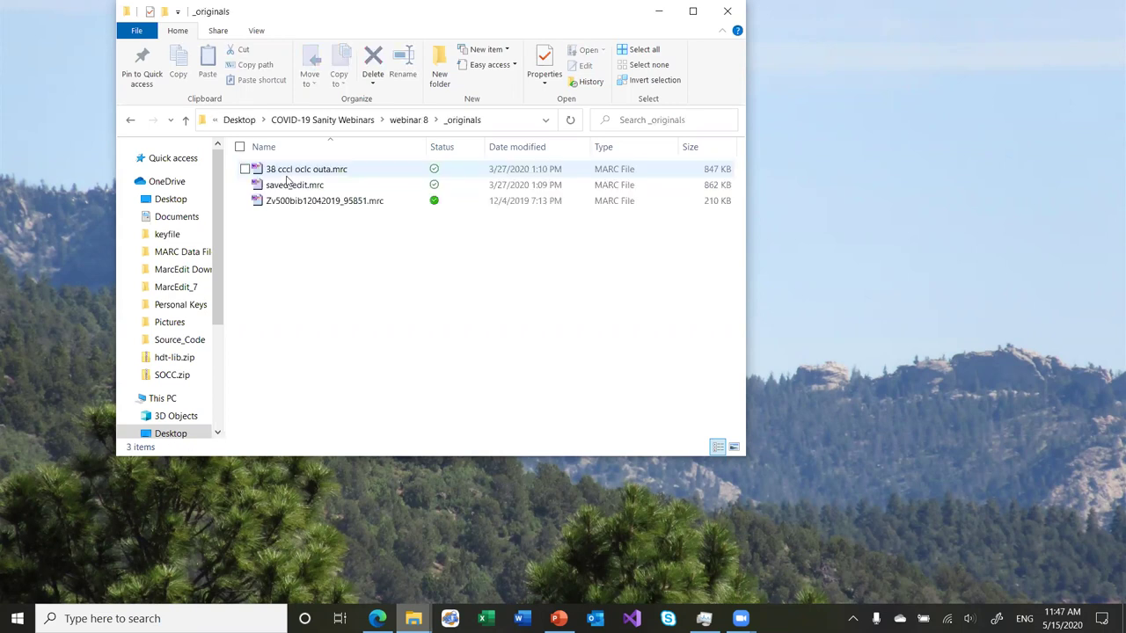
pyautogui.click(408, 120)
pyautogui.doubleClick(270, 188)
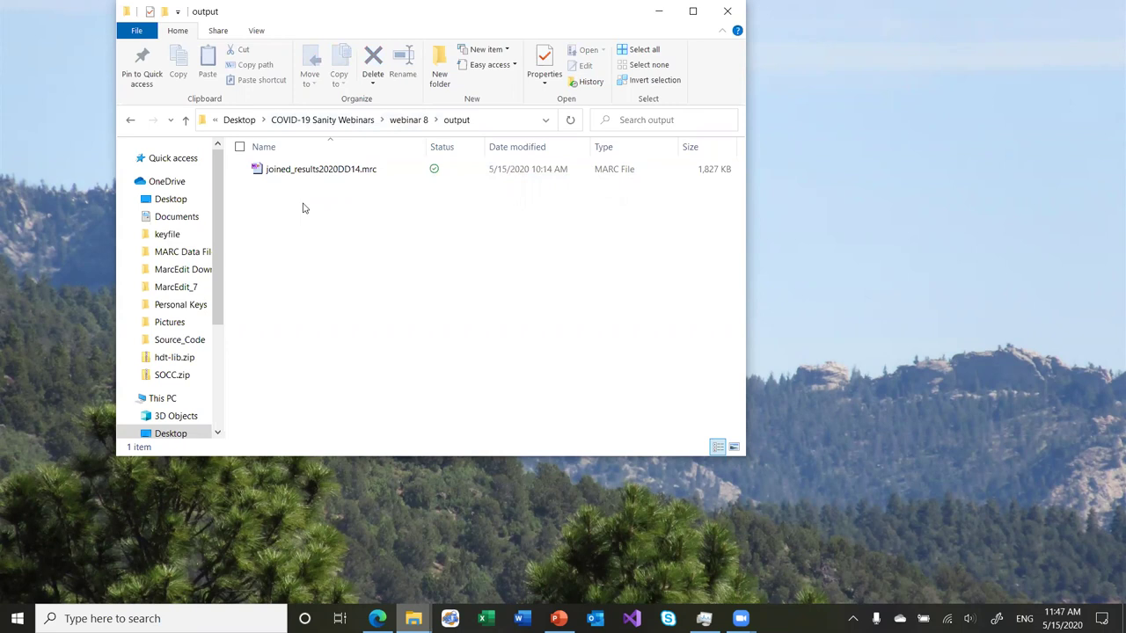
pyautogui.click(293, 174)
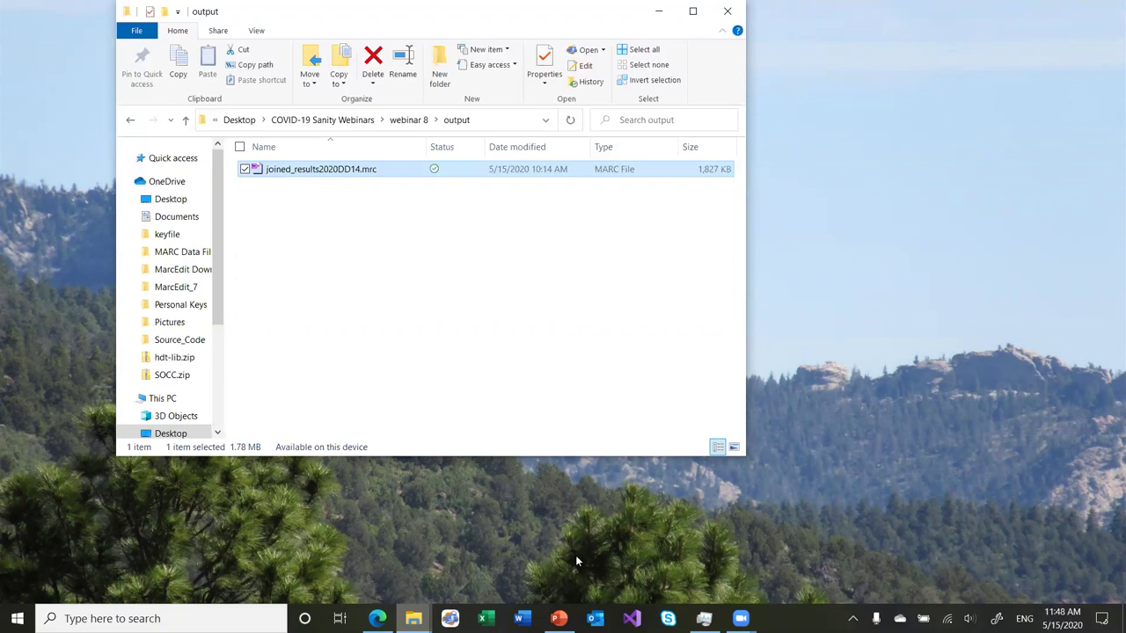
# - Switch to MarcEdit and review the Test Watcher profile's folder, filename, output and process settings in the watcher preferences
pyautogui.click(449, 619)
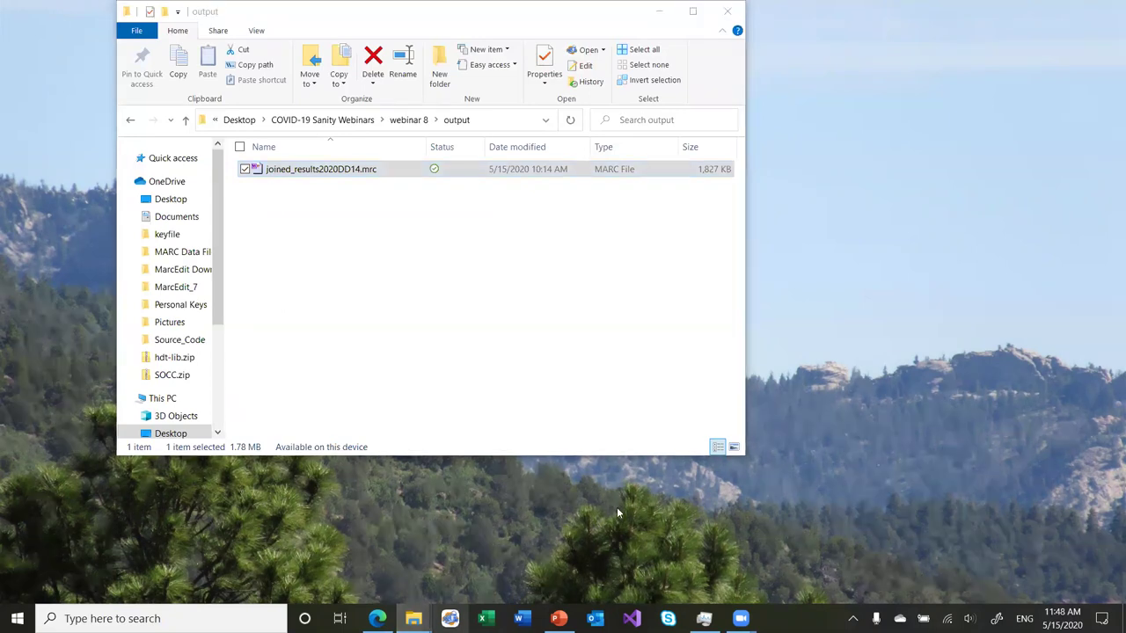
pyautogui.click(850, 417)
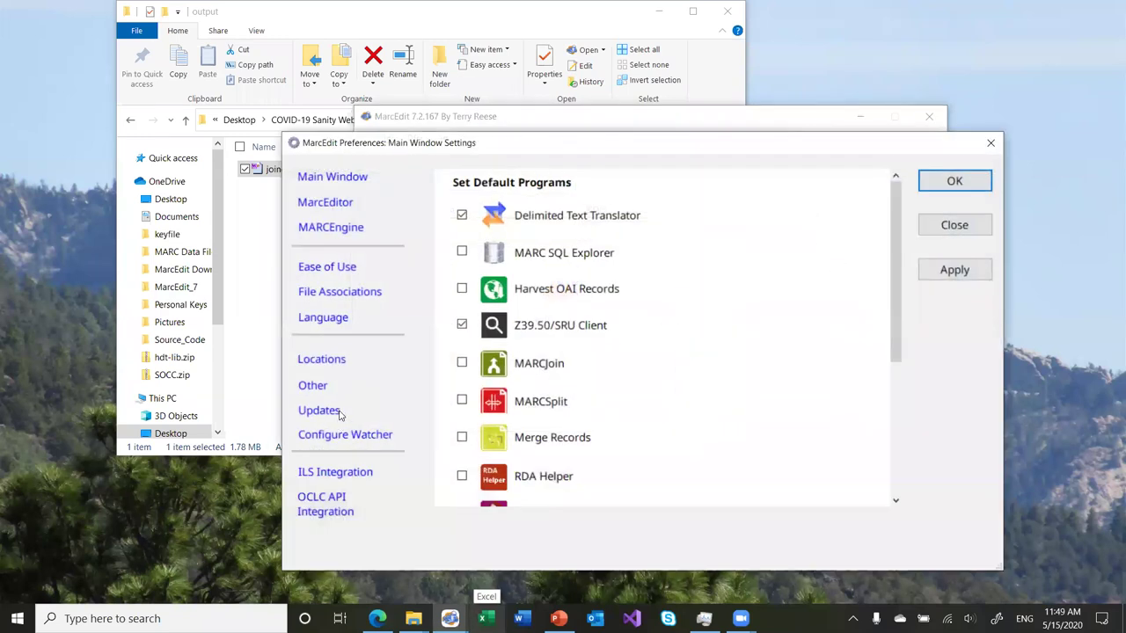
pyautogui.click(322, 436)
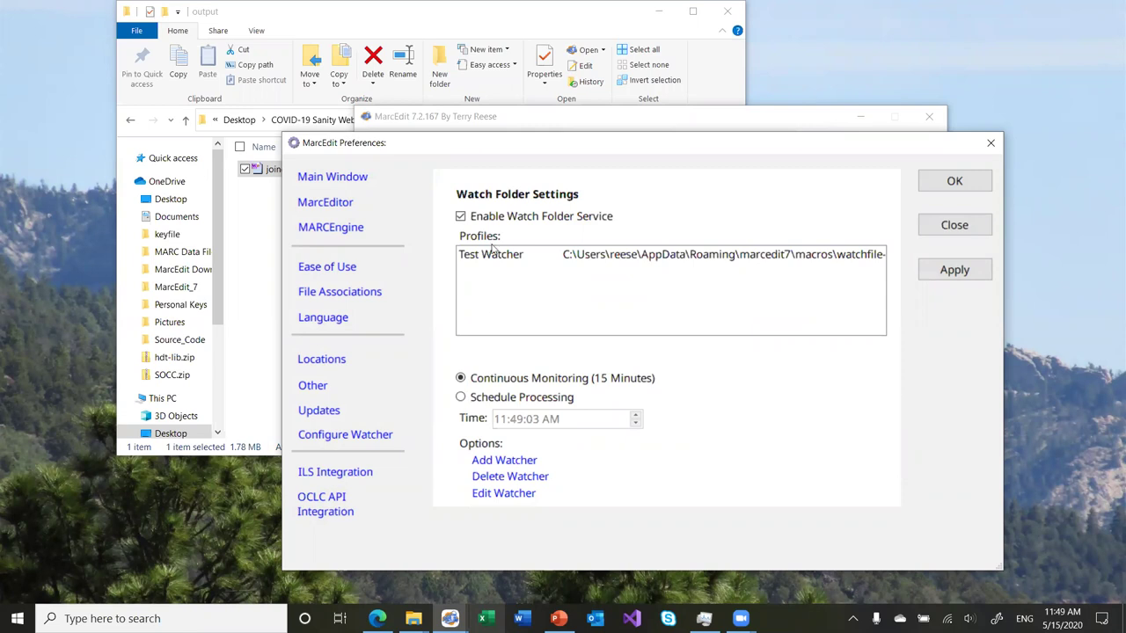
pyautogui.click(492, 257)
pyautogui.click(508, 495)
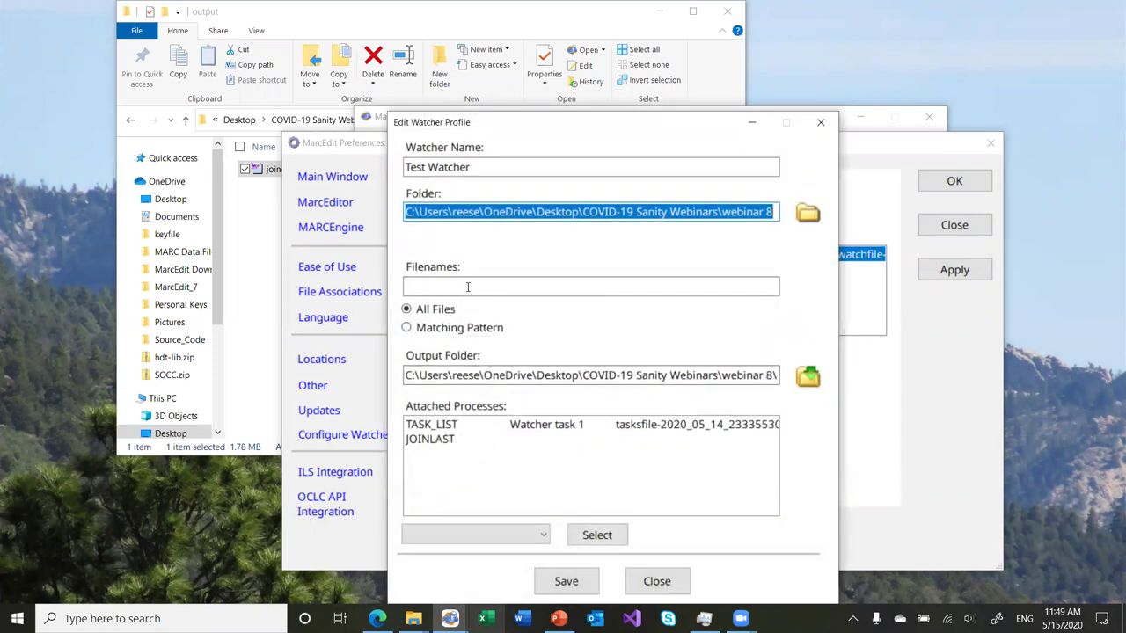
pyautogui.click(467, 287)
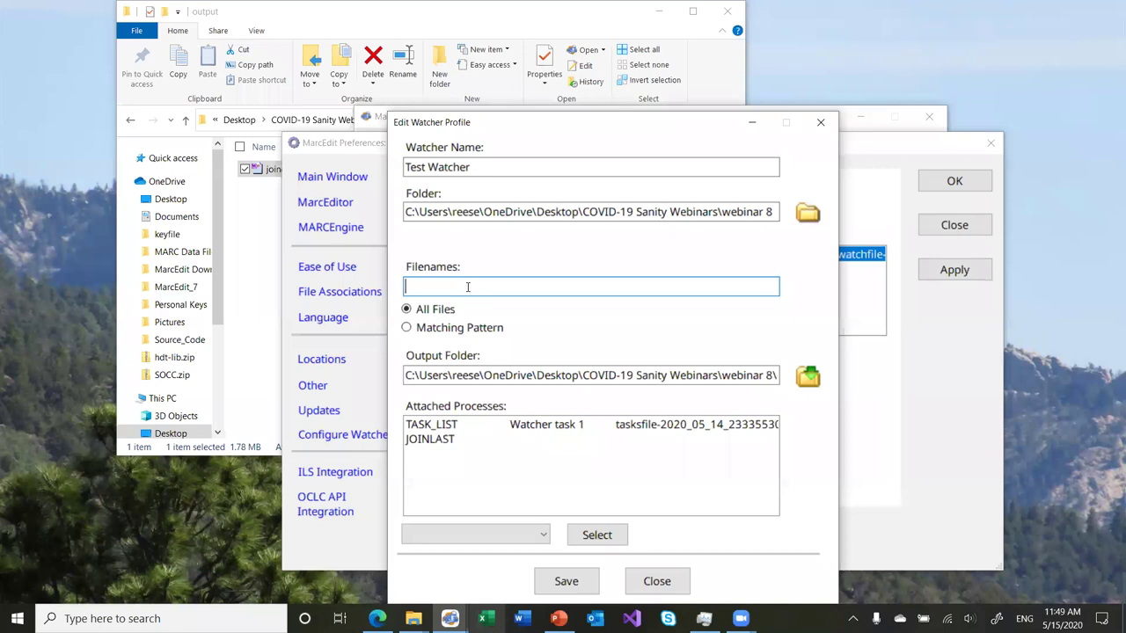
# - Close the Test Watcher profile without saving, and close the Preferences window and MarcEdit
pyautogui.click(820, 122)
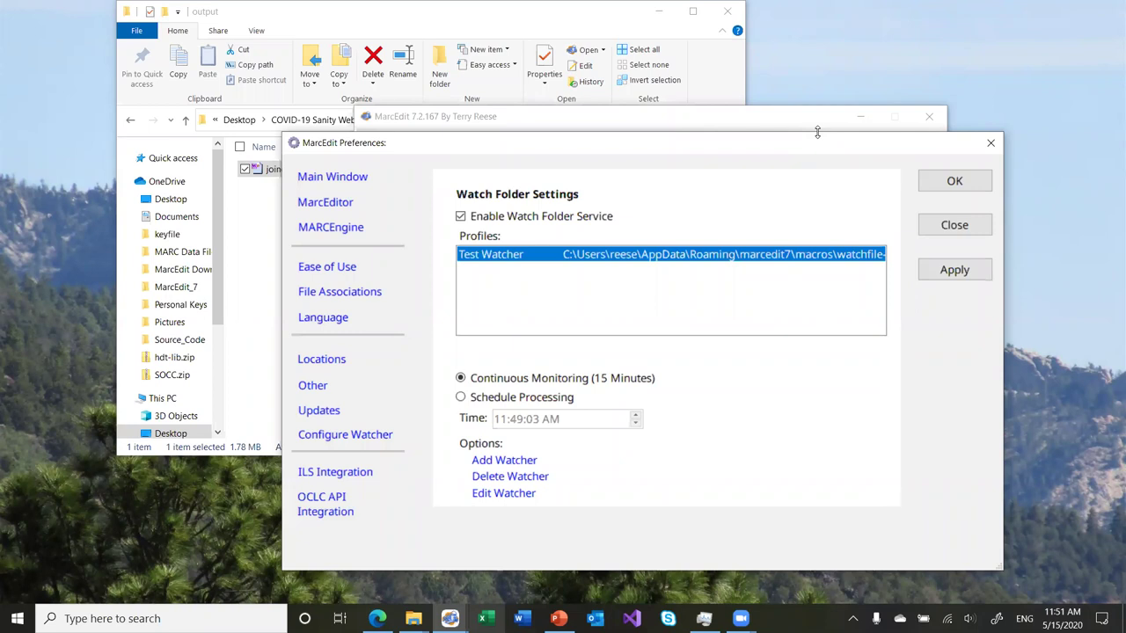
pyautogui.click(964, 227)
pyautogui.click(929, 116)
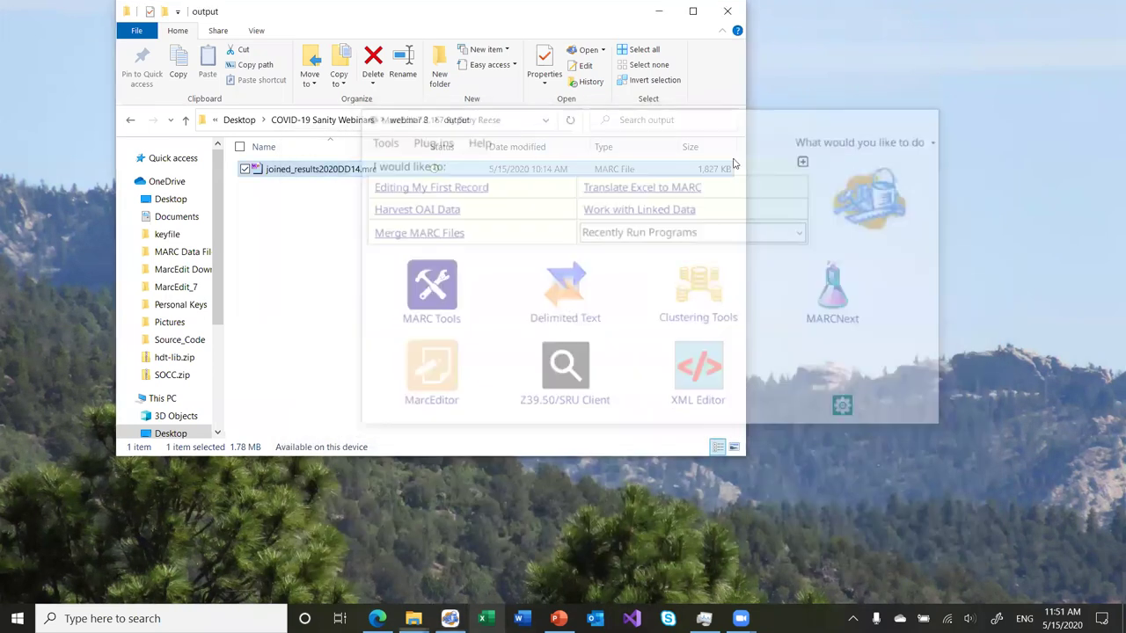
# - Switch to the configs folder window in File Explorer, and open watcherlog.txt from its logs subfolder in a maximized Notepad window
pyautogui.click(483, 618)
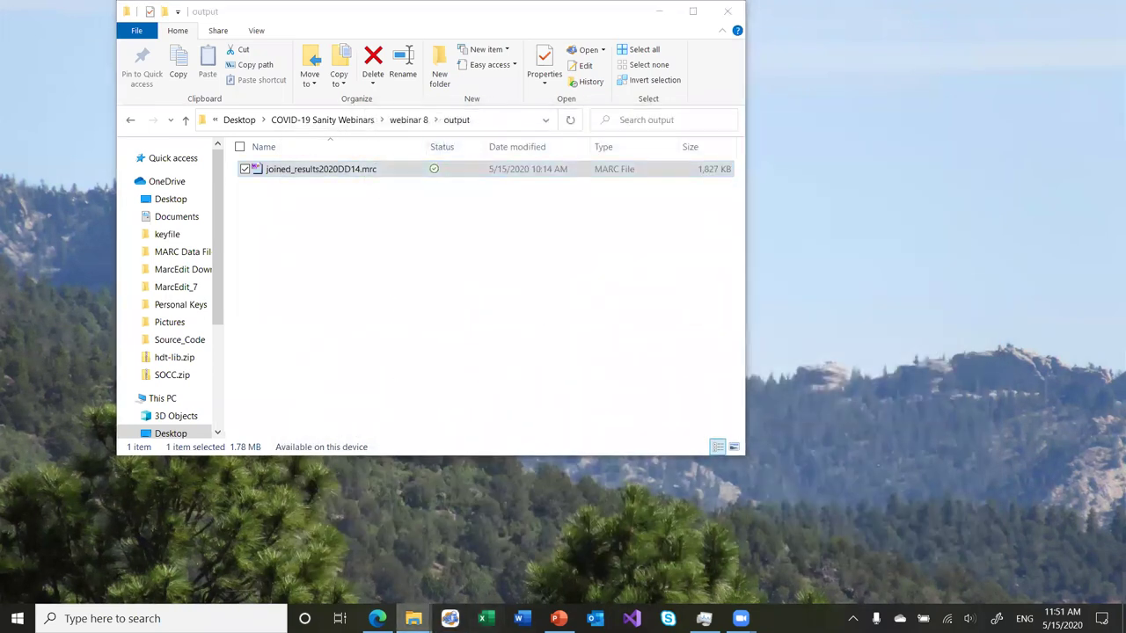
pyautogui.moveTo(414, 619)
pyautogui.click(475, 558)
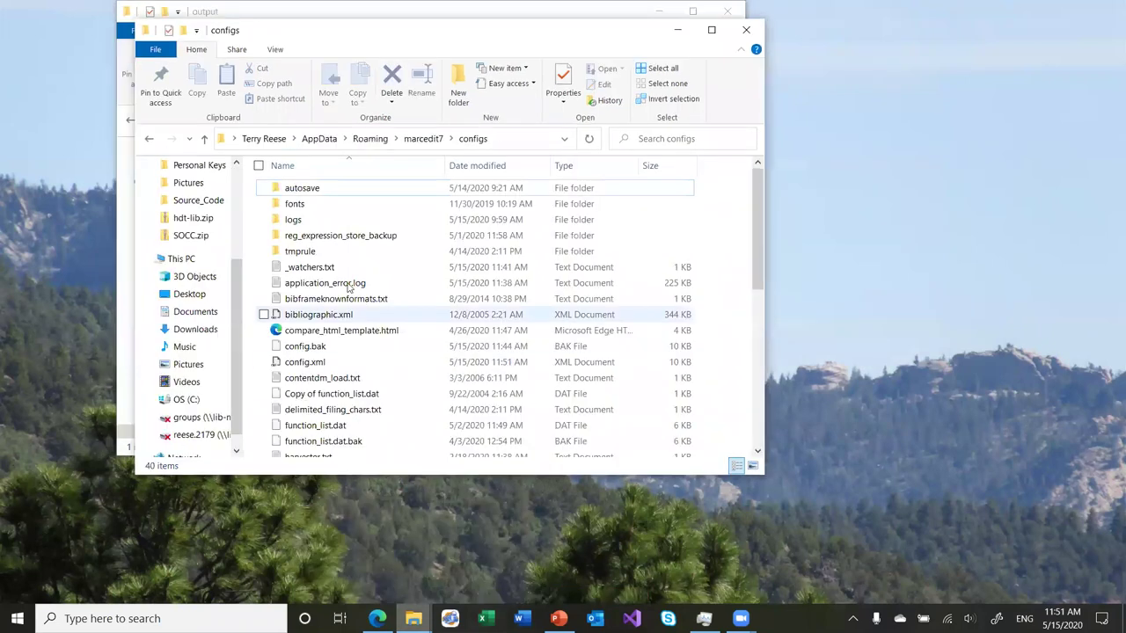
pyautogui.doubleClick(294, 221)
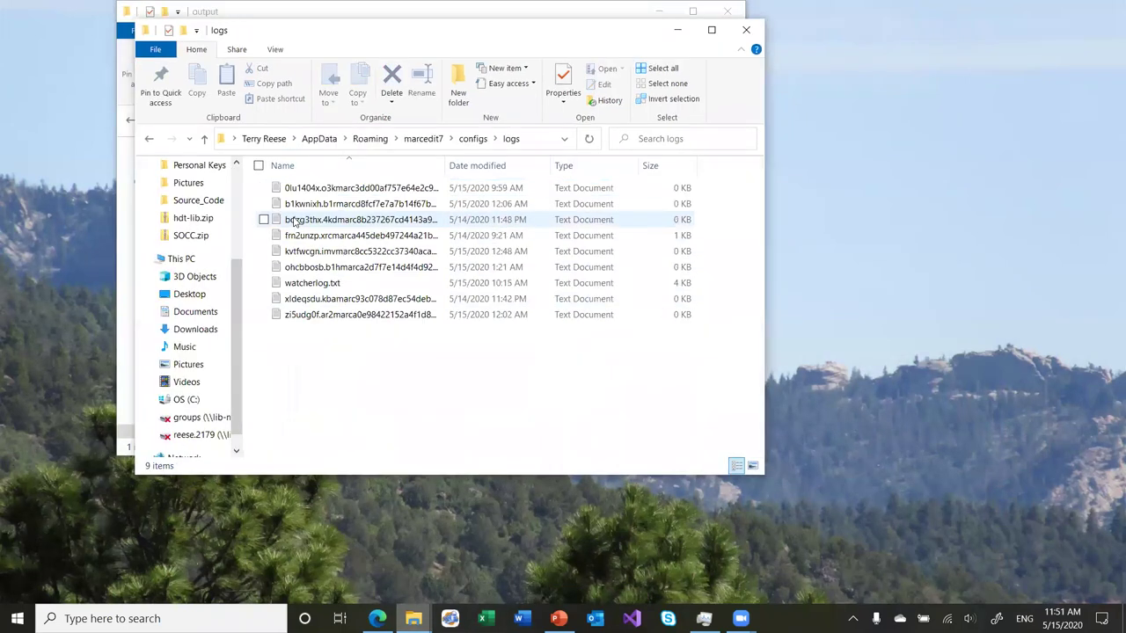
pyautogui.click(326, 282)
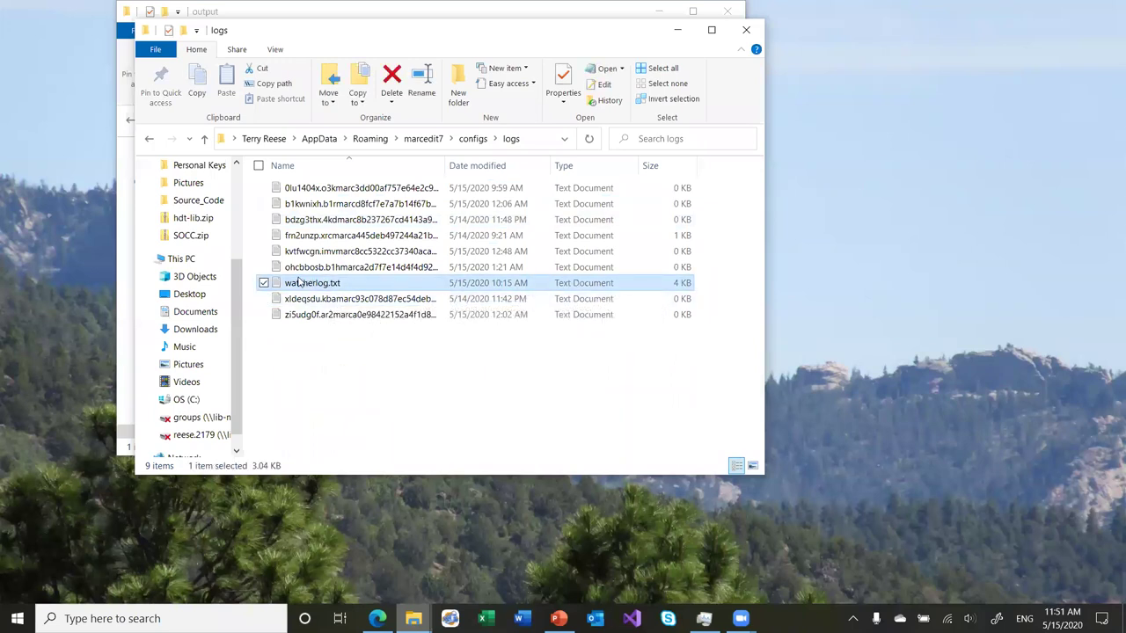
pyautogui.doubleClick(299, 281)
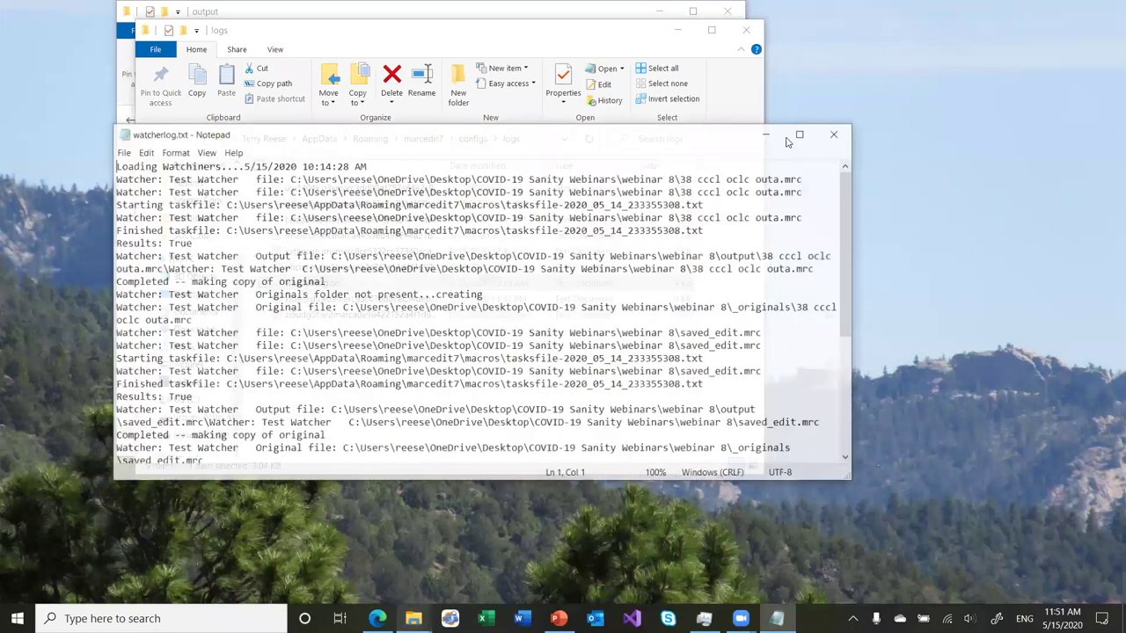
pyautogui.click(799, 136)
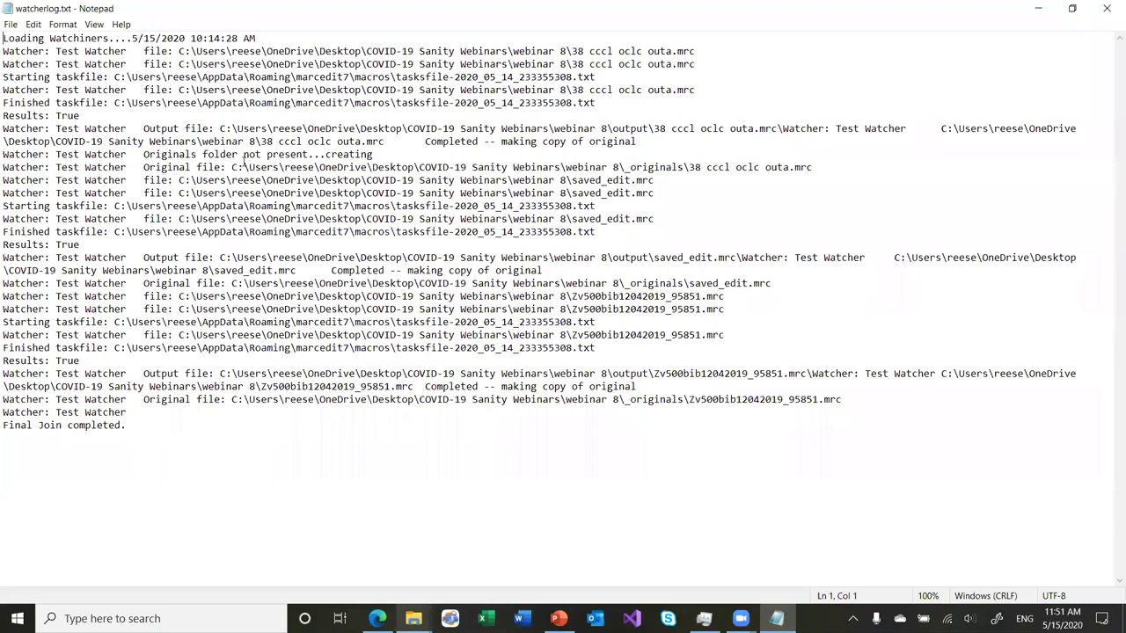
# - Review the Test Watcher entries in watcherlog.txt from the loading line to the final join, and close the log
pyautogui.moveTo(268, 40); pyautogui.dragTo(40, 32)
pyautogui.click(40, 36)
pyautogui.click(40, 52)
pyautogui.click(37, 425)
pyautogui.hotkey('alt', 'F4')
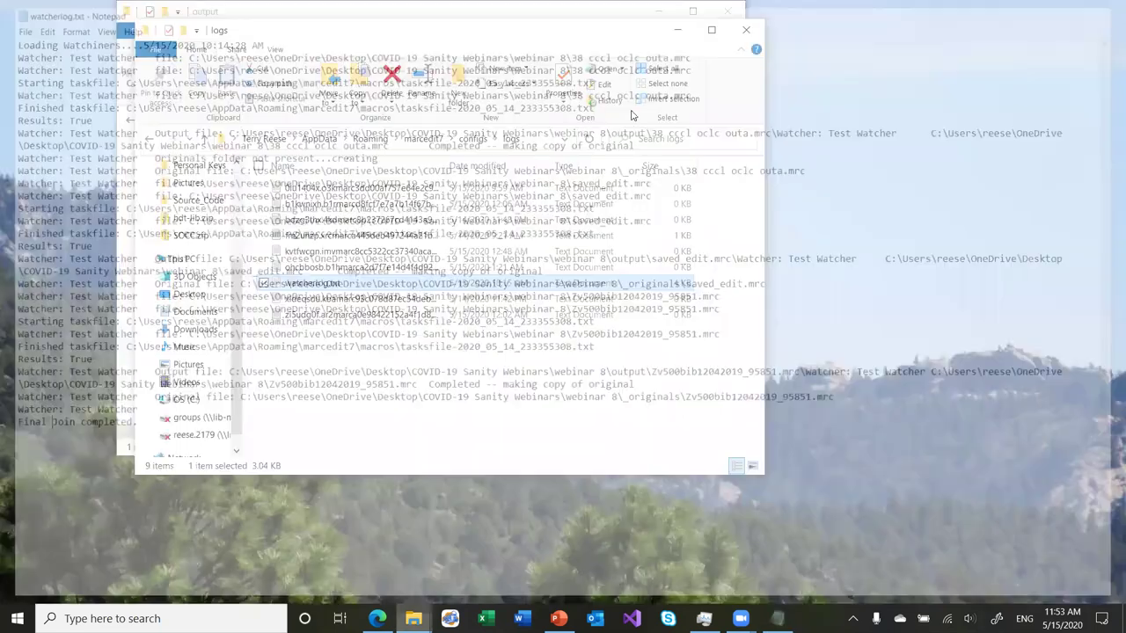
# - Return to the configs folder, examine the error entries in application_error.log, and close the file
pyautogui.click(469, 139)
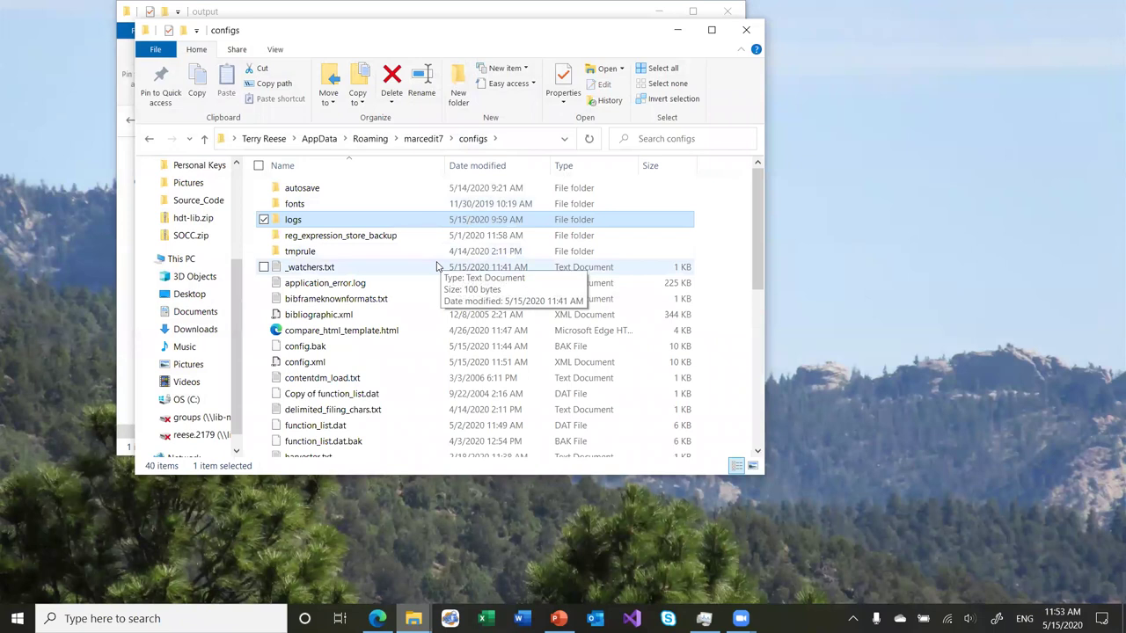
pyautogui.doubleClick(350, 284)
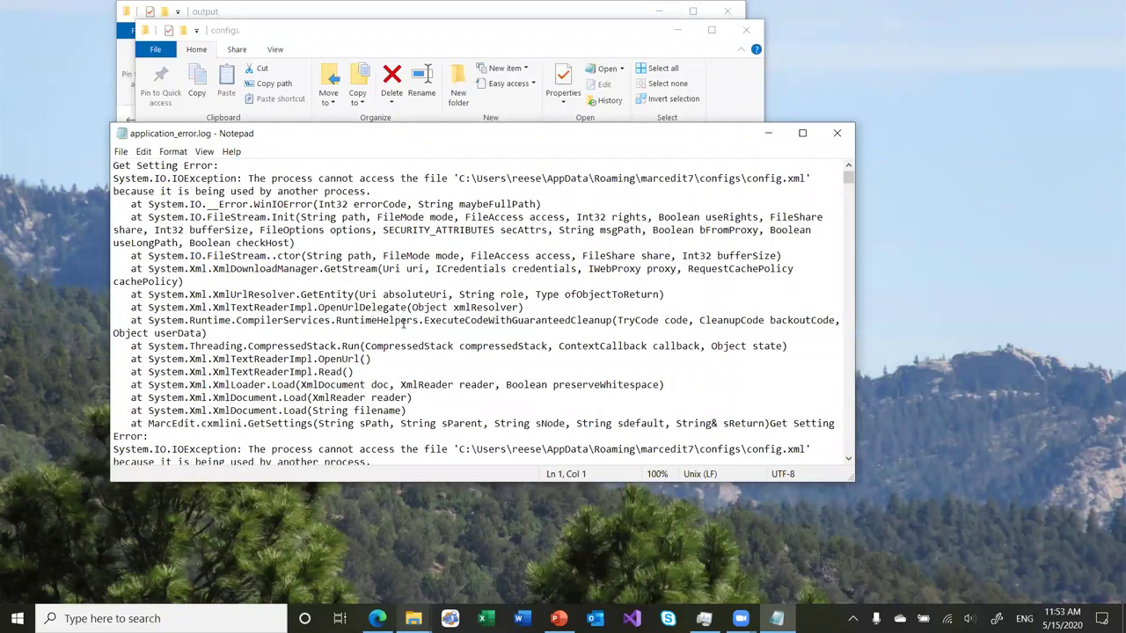
pyautogui.scroll(-1, 411, 311)
pyautogui.scroll(-2, 411, 311)
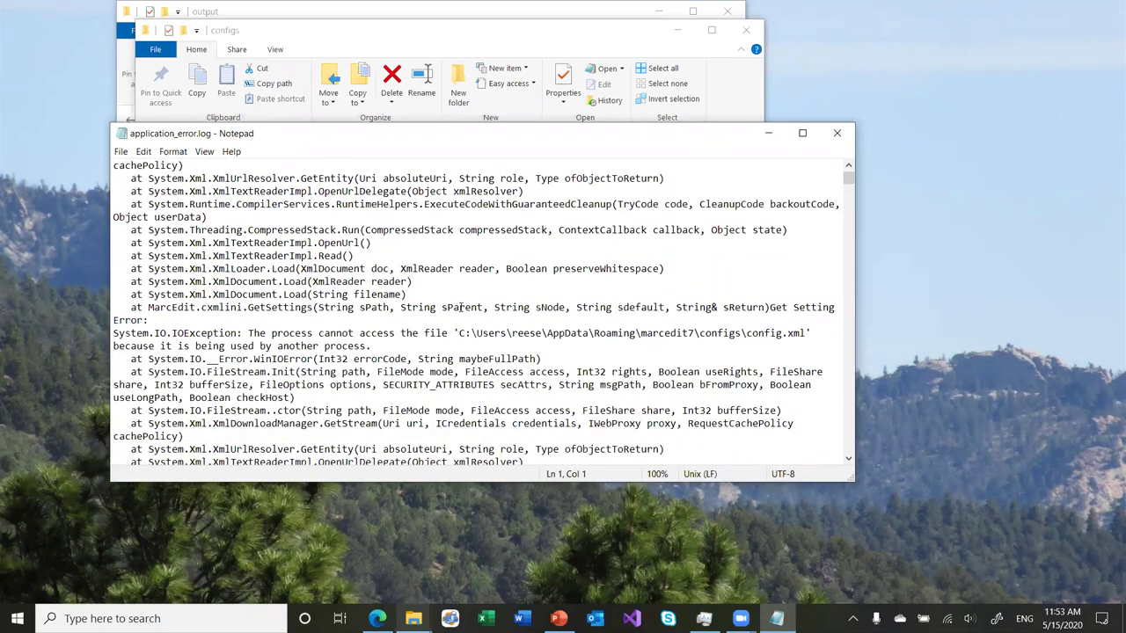
pyautogui.scroll(3, 448, 284)
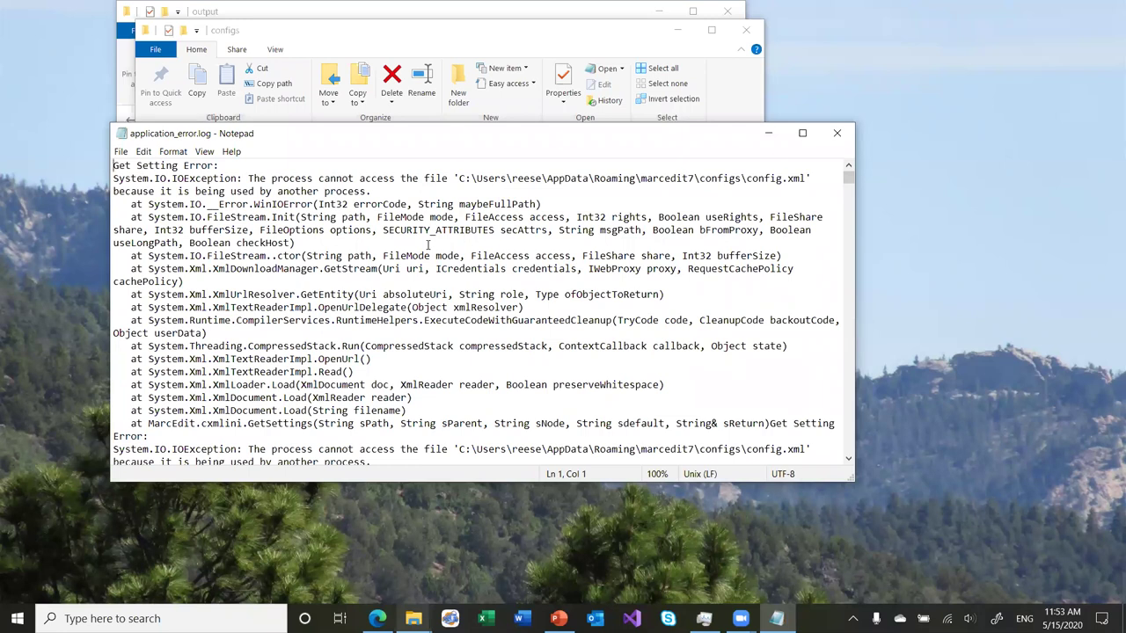
pyautogui.click(534, 176)
pyautogui.scroll(-2, 573, 261)
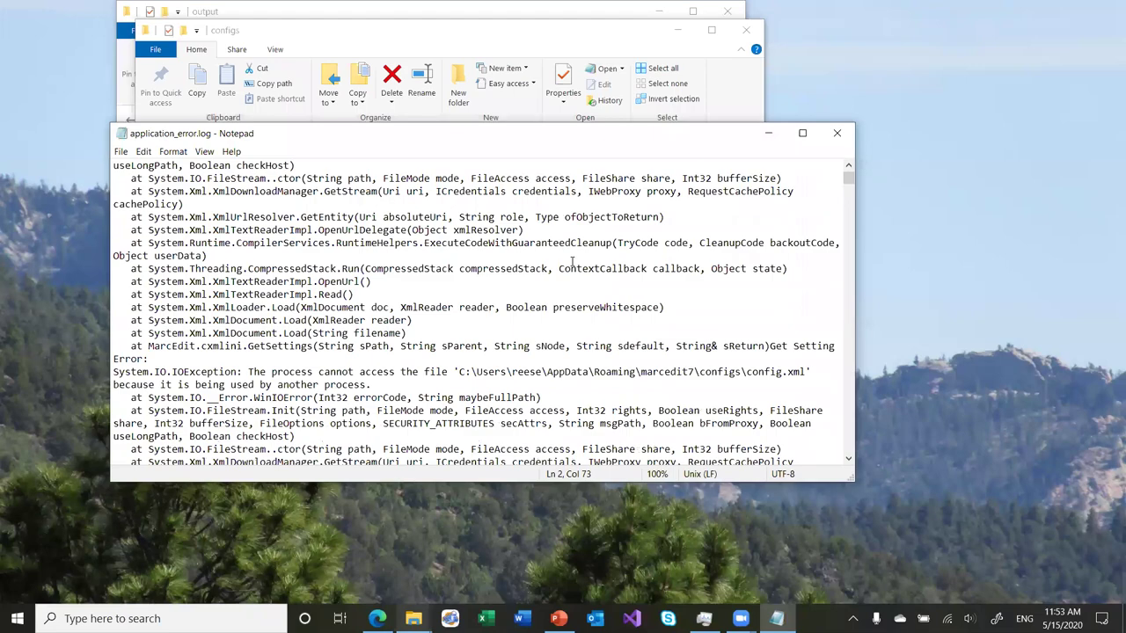
pyautogui.scroll(-8, 572, 261)
pyautogui.scroll(-5, 572, 262)
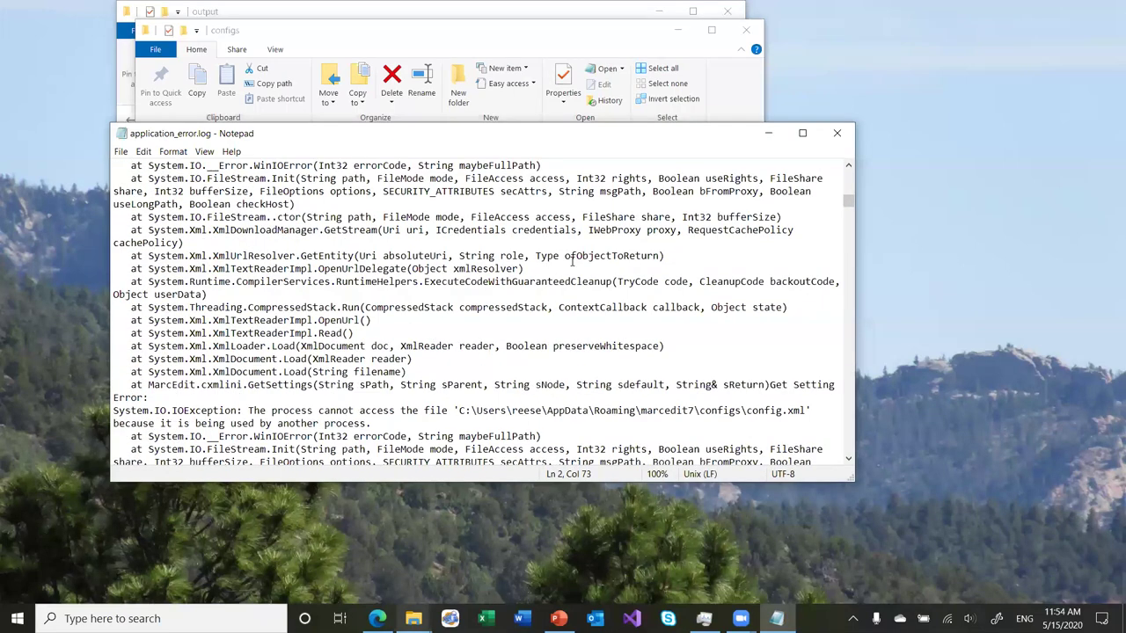
pyautogui.scroll(-5, 572, 261)
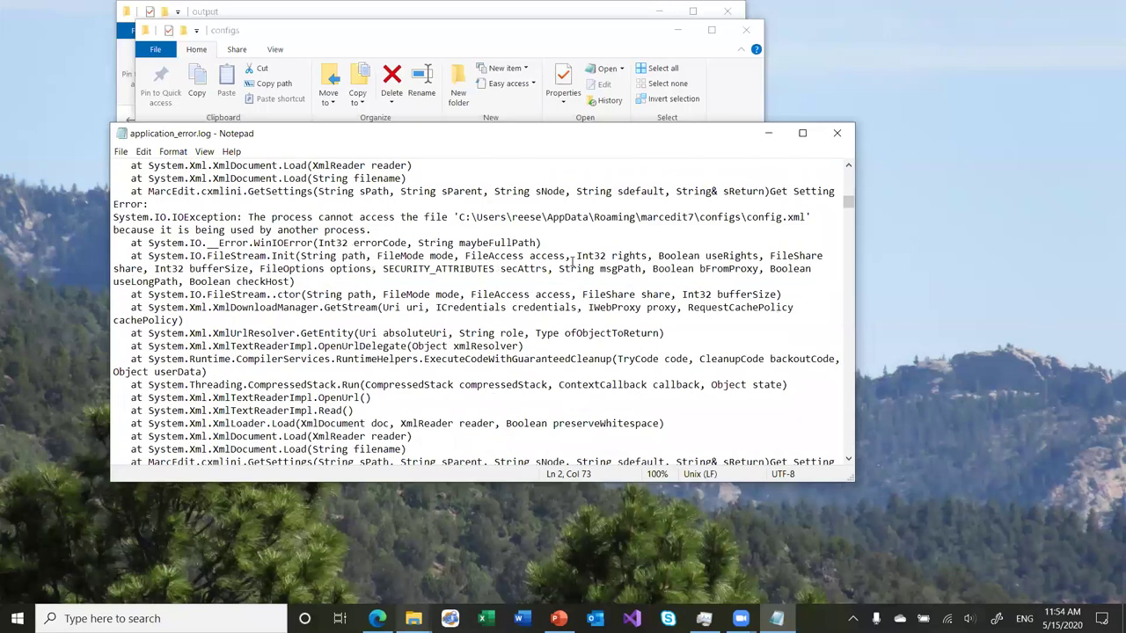
pyautogui.scroll(-3, 572, 262)
pyautogui.scroll(1, 571, 259)
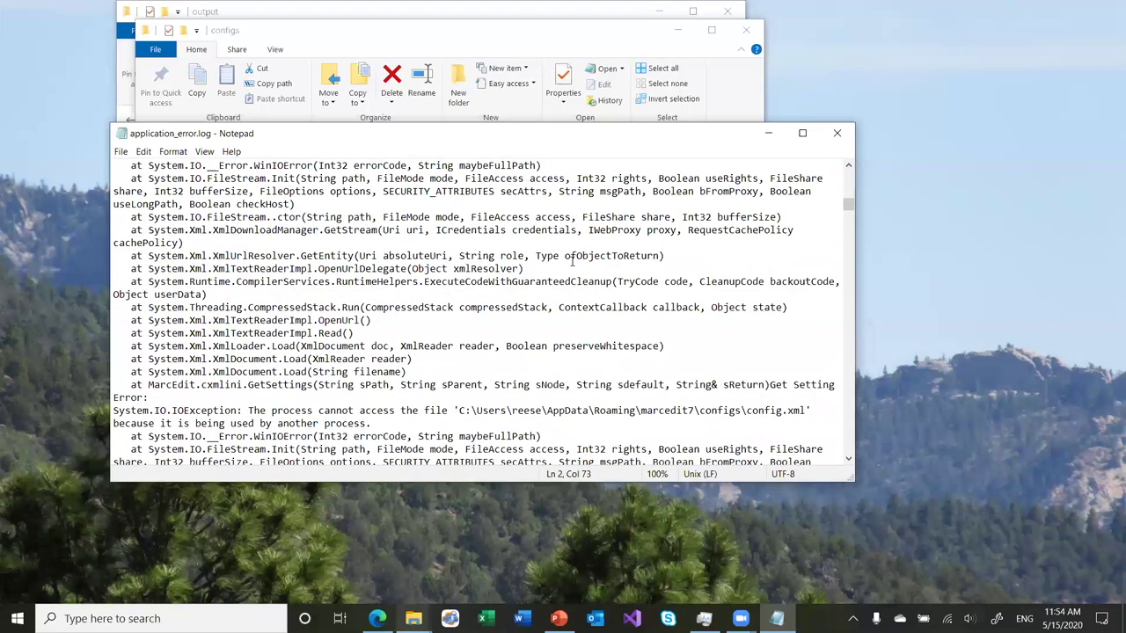
pyautogui.scroll(-3, 573, 261)
pyautogui.scroll(3, 572, 259)
pyautogui.scroll(-2, 573, 258)
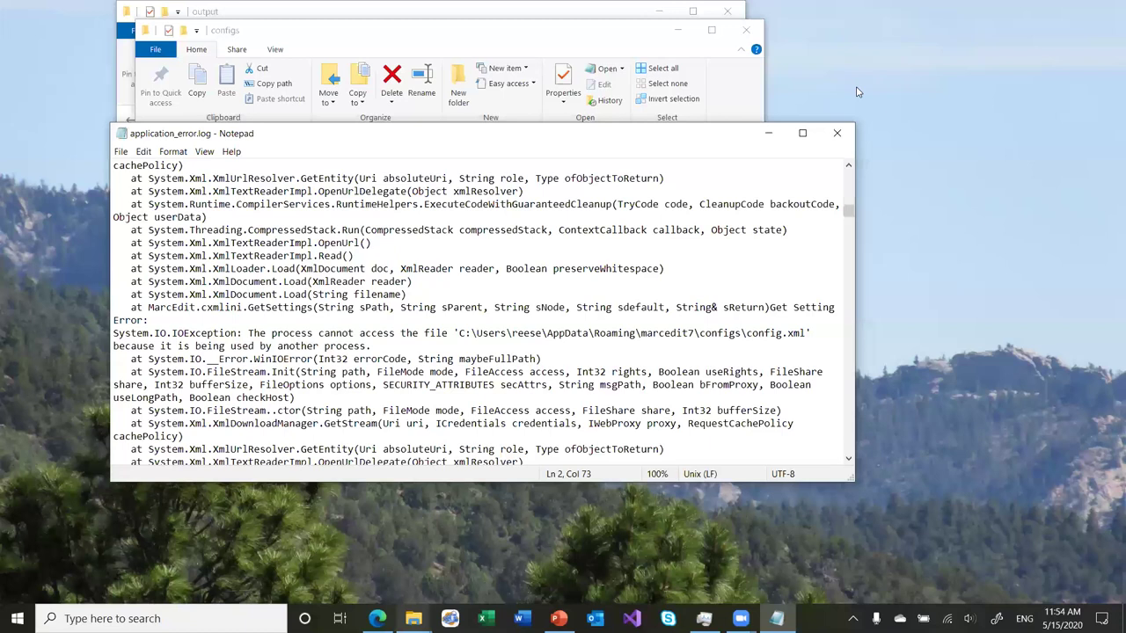
pyautogui.click(836, 134)
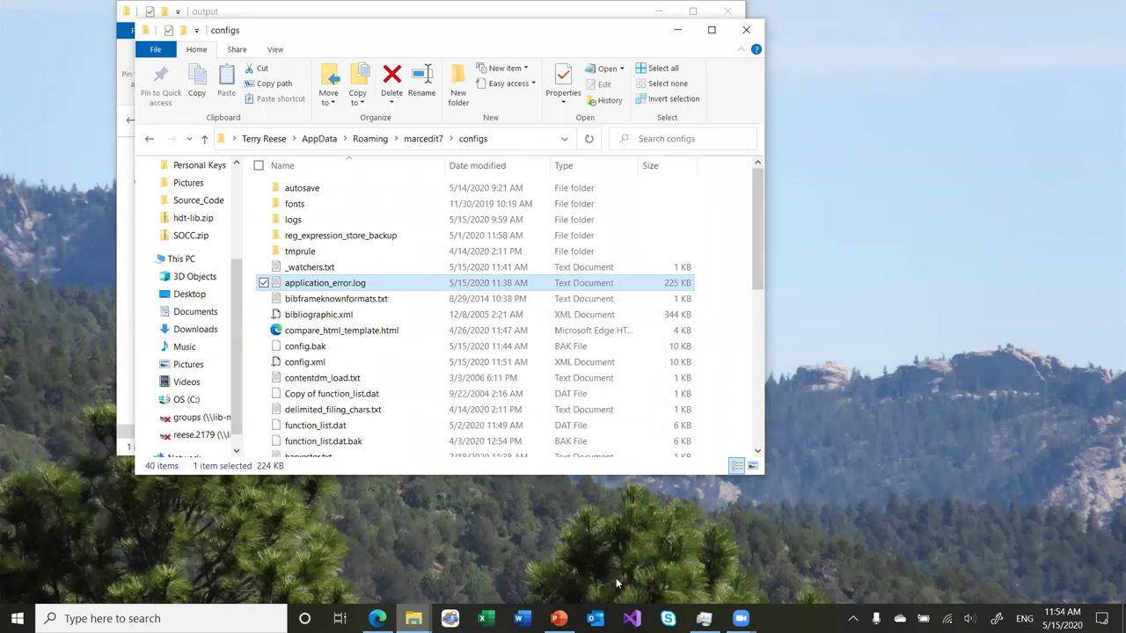
# - Switch to the Webinar_8.pptx presentation in PowerPoint, start the slide show from the Watch Folders slide, and advance to the MarcEdit Script Wizard slide
pyautogui.hotkey('alt', 'Tab')
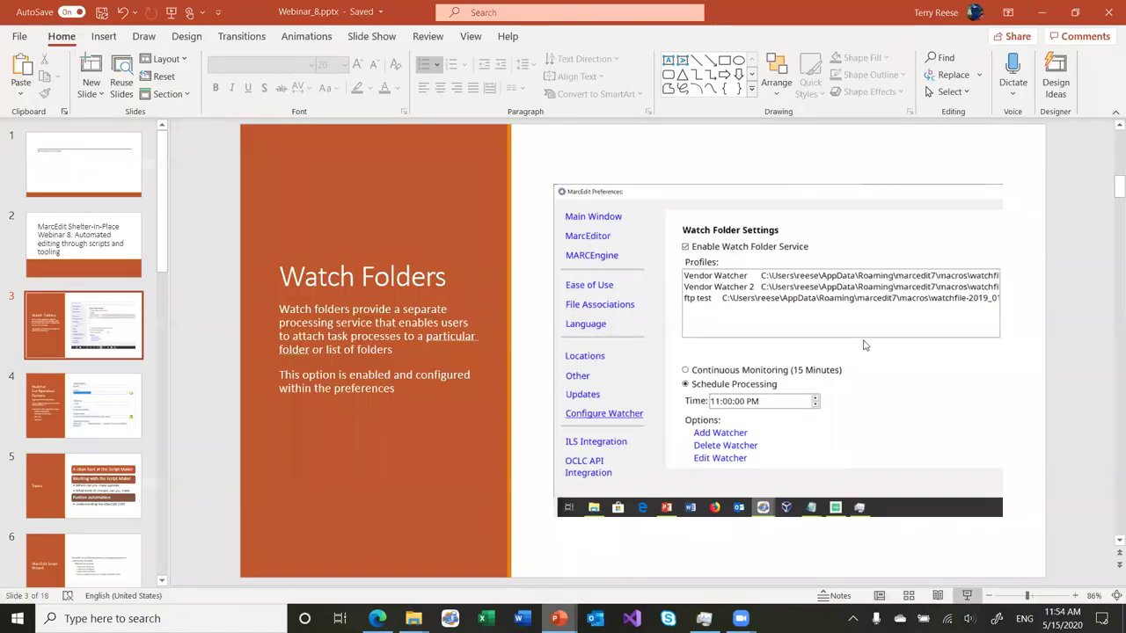
pyautogui.hotkey('shift', 'F5')
pyautogui.press('Right')
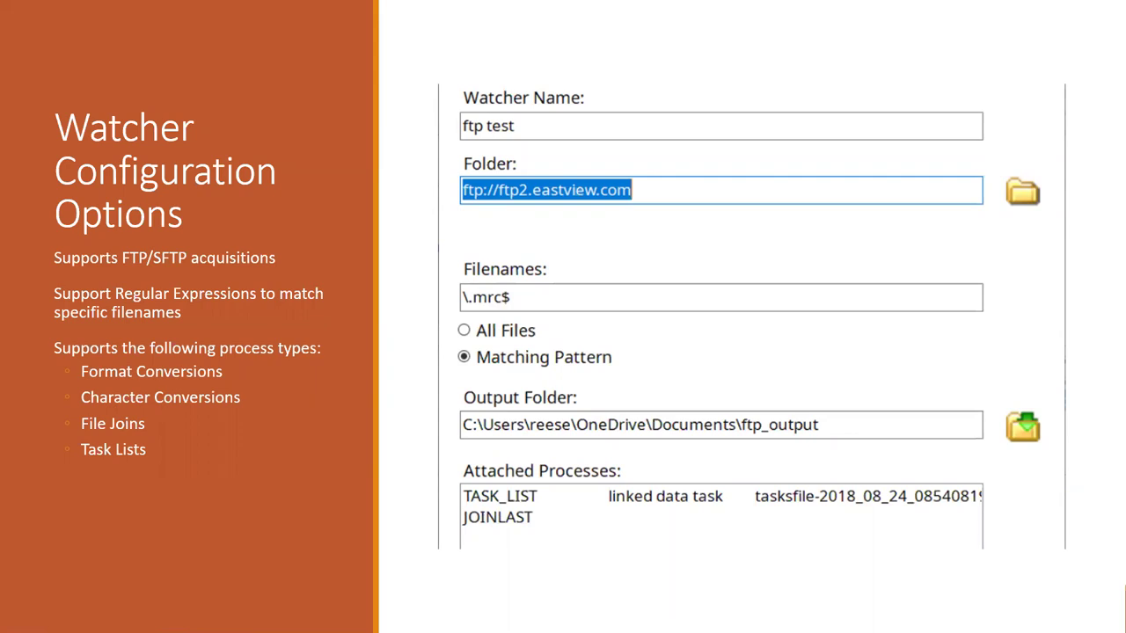
pyautogui.click(770, 223)
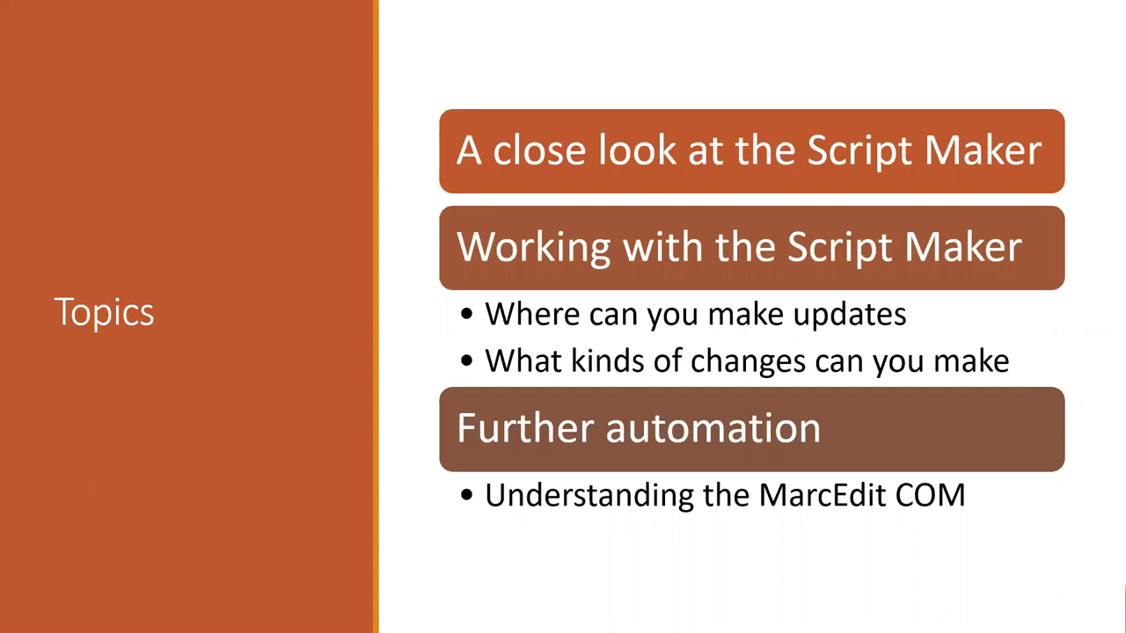
pyautogui.press('Right')
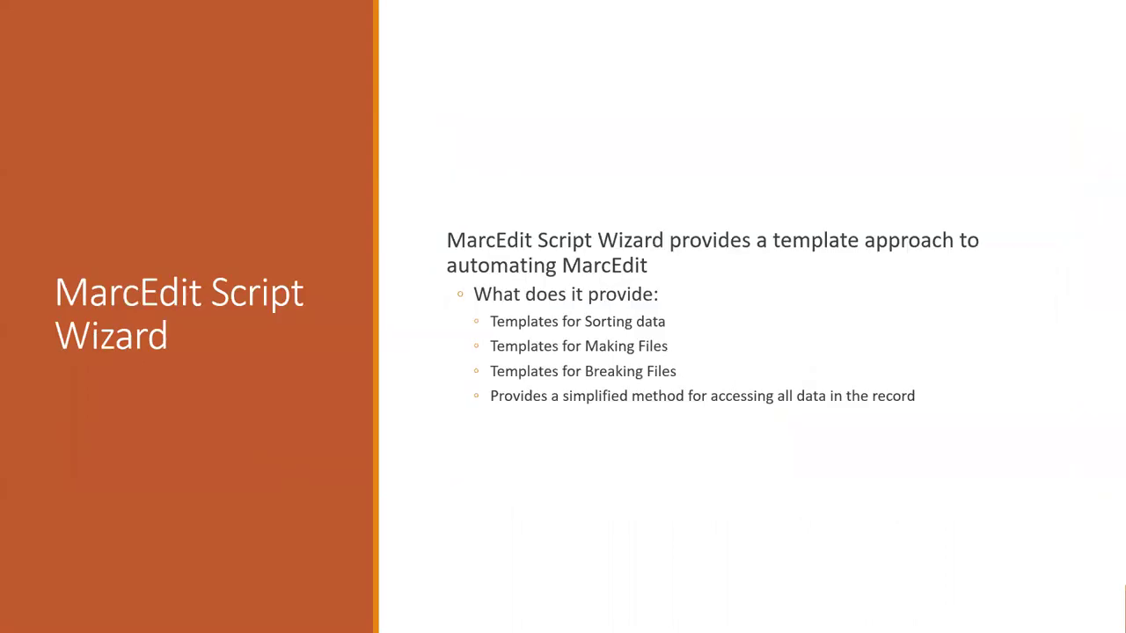